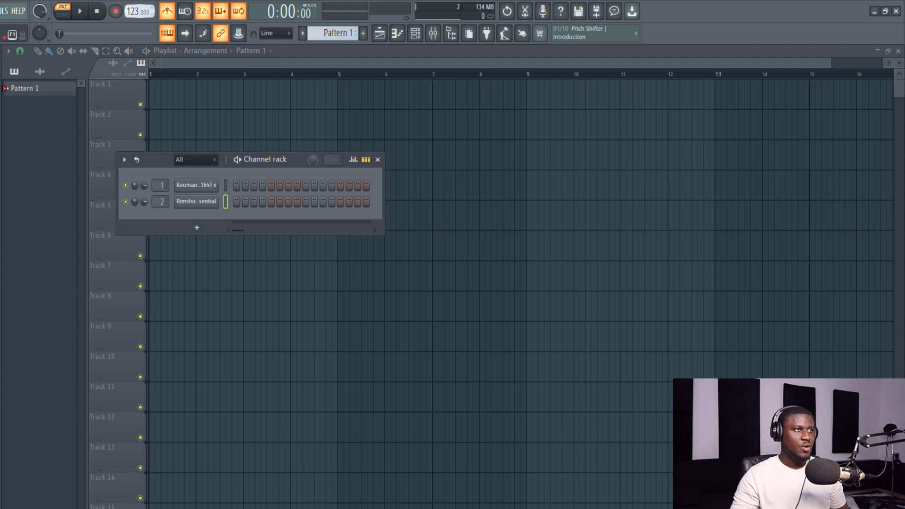
Step: Lower the project tempo to about 101 BPM
drag(134, 11, 135, 25)
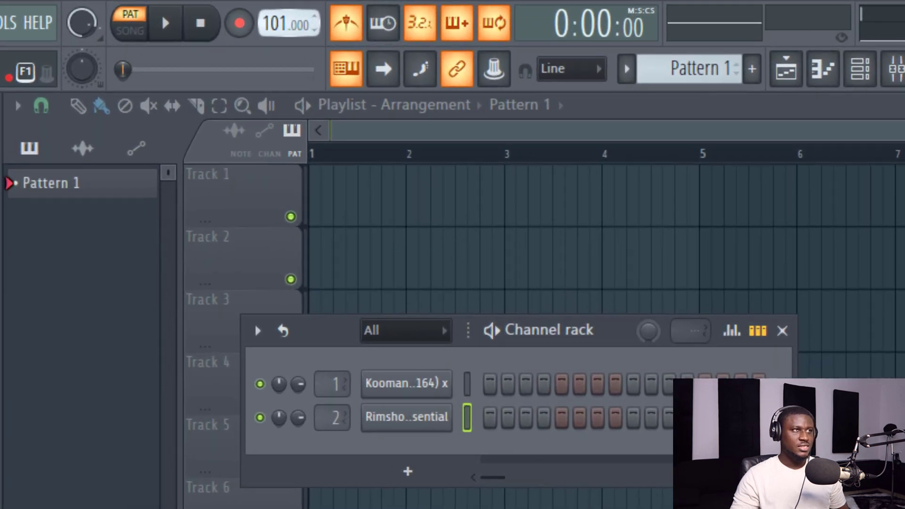
drag(278, 24, 278, 23)
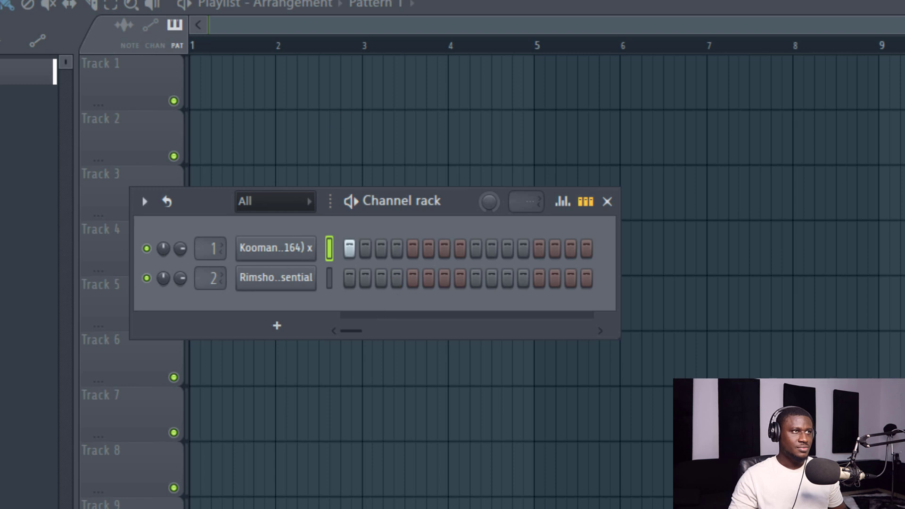
Step: Add kick hits on steps 7 and 11 of the Kooman channel and rimshot hits on steps 4 and 13
click(396, 277)
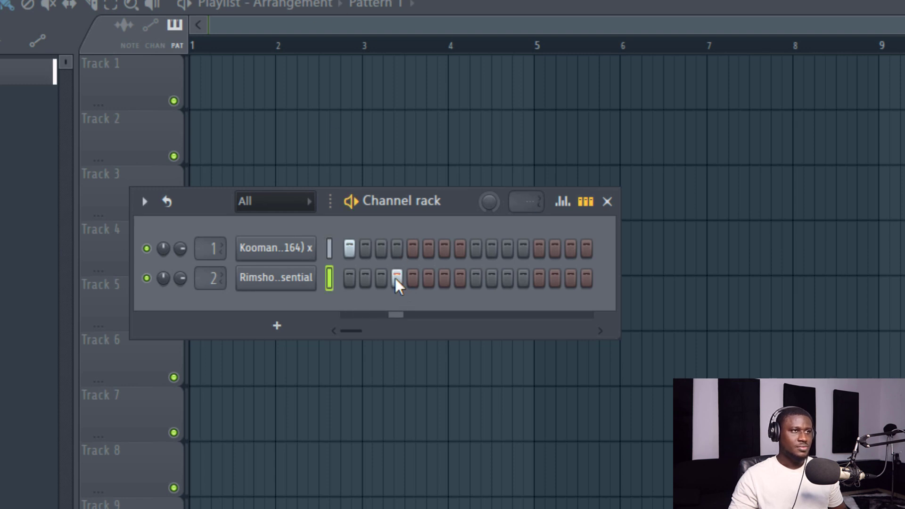
click(444, 248)
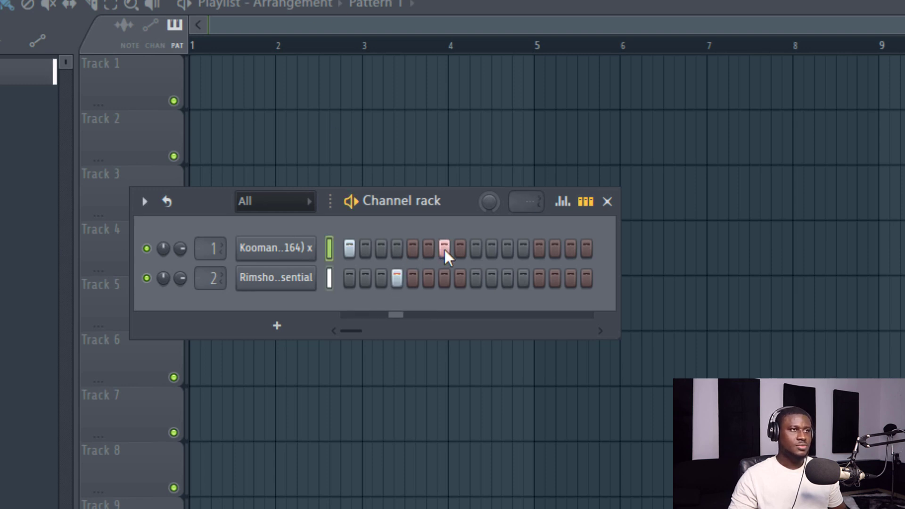
click(506, 249)
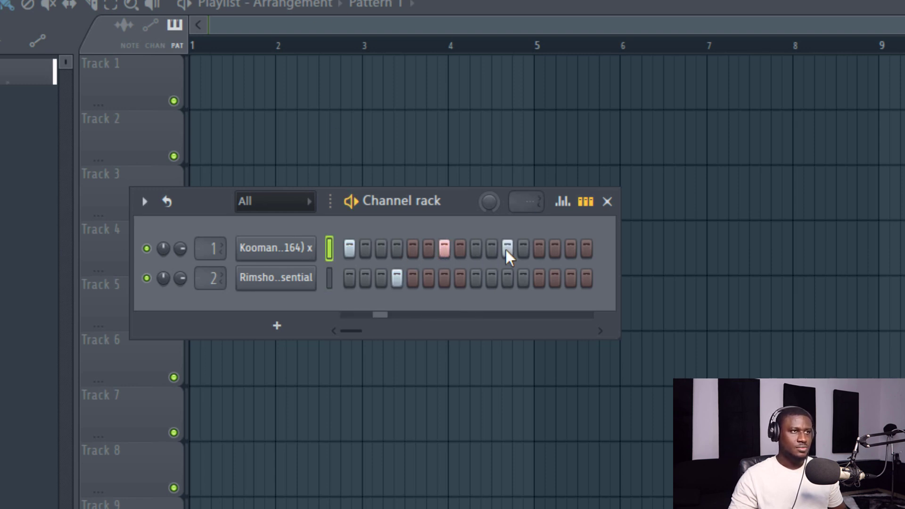
click(538, 281)
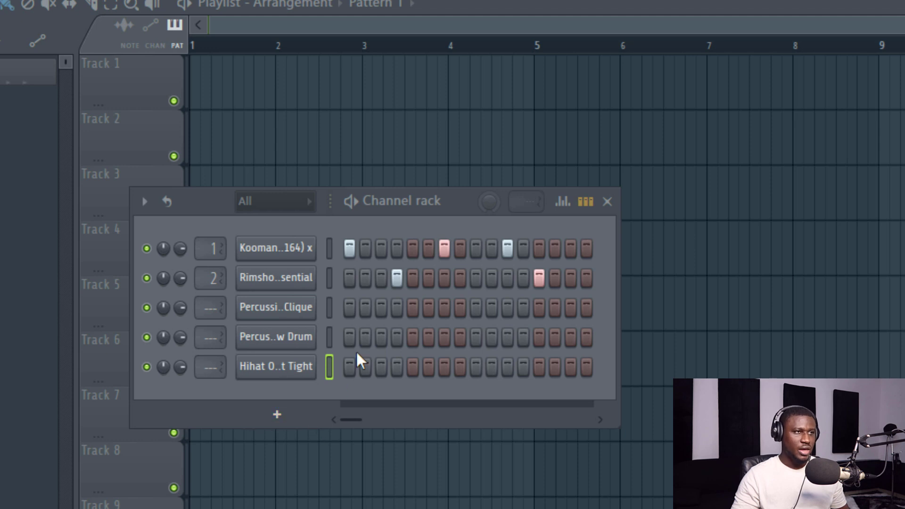
Step: Add hits on steps 4 and 13 of the Percussi..Clique channel and play the pattern
click(325, 317)
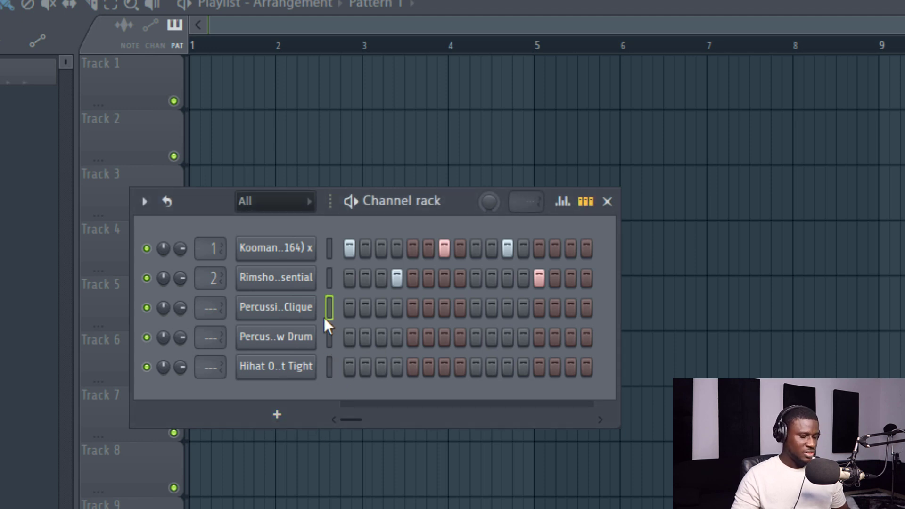
click(328, 346)
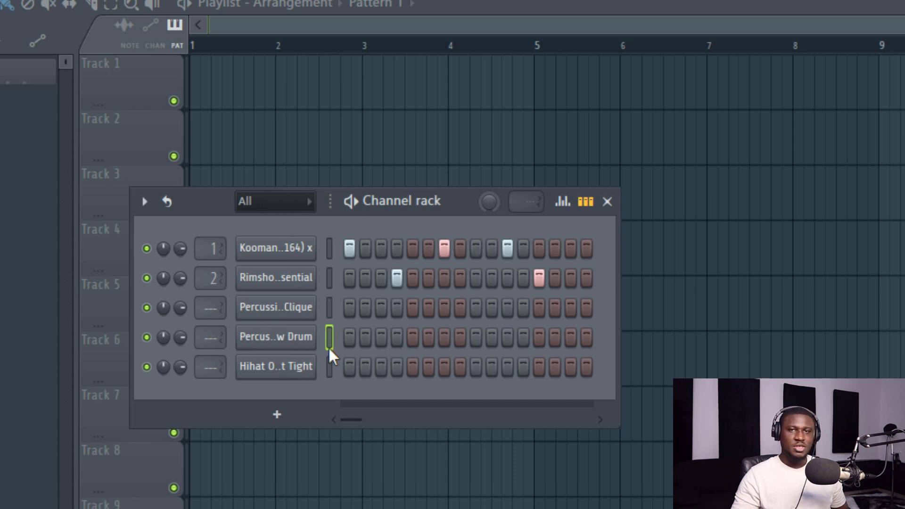
click(334, 367)
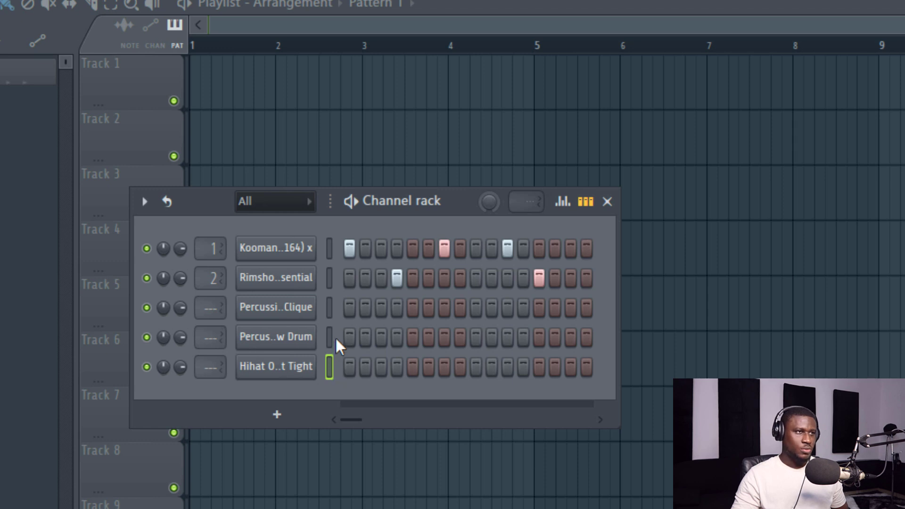
click(329, 311)
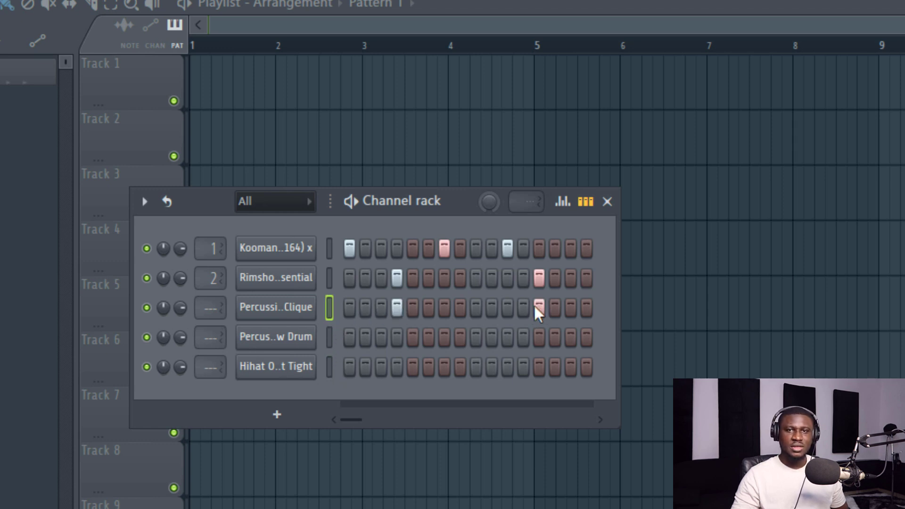
key(space)
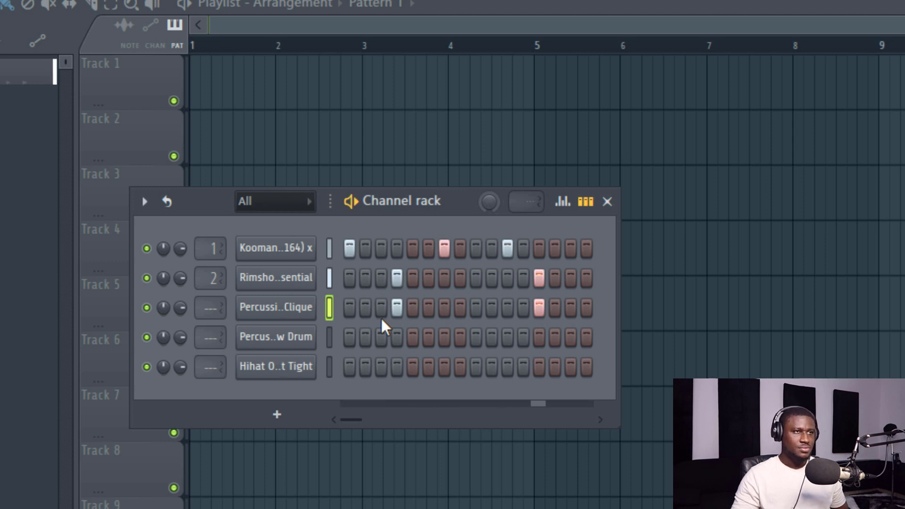
Step: Add a hit on step 15 of the Percus..w Drum channel and play the pattern
click(331, 328)
key(space)
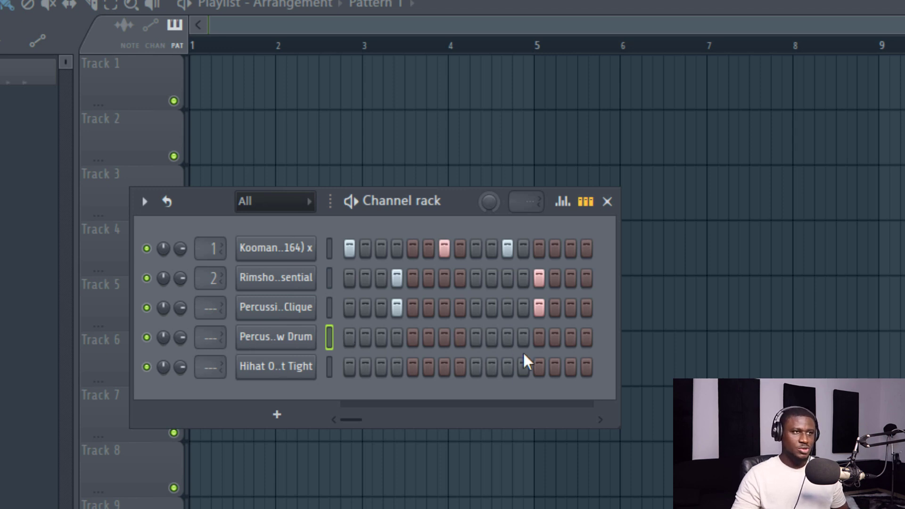
click(569, 337)
key(space)
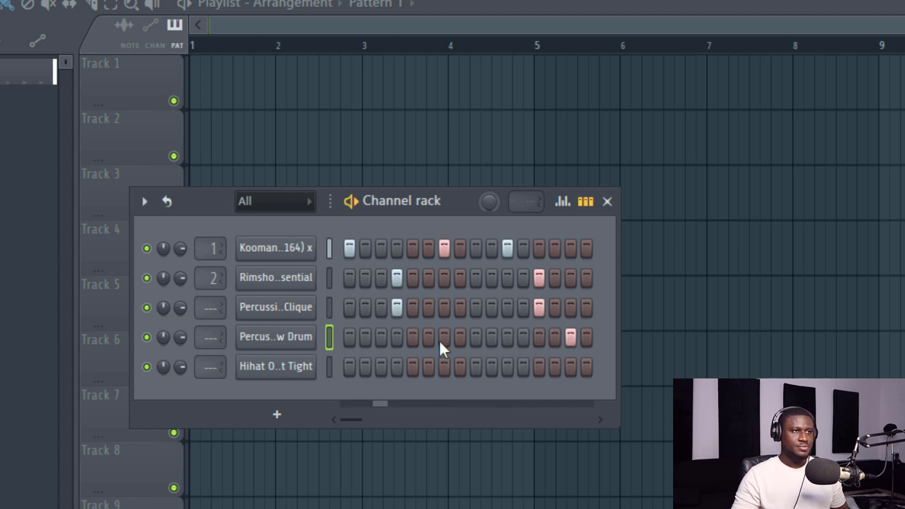
Step: Try the Percus..w Drum hit on step 6 instead, play the pattern, and restore the hit to step 15
click(571, 337)
key(space)
click(427, 337)
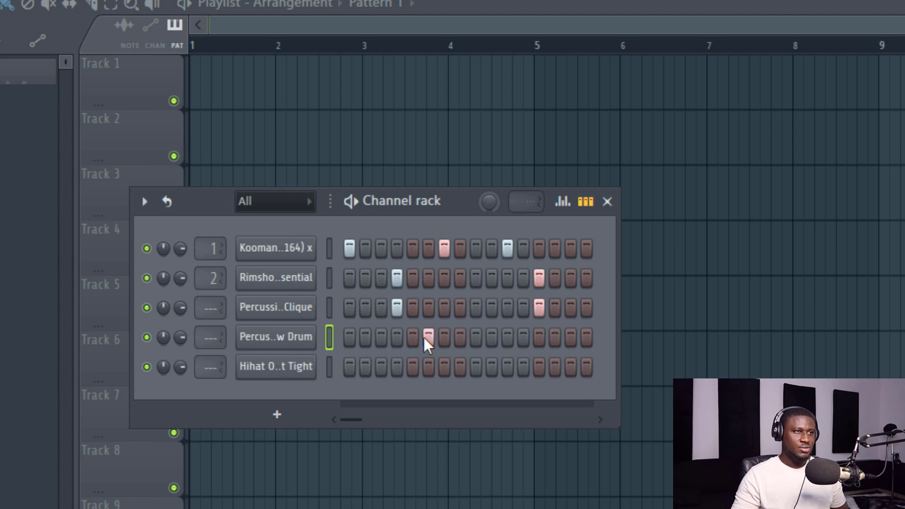
key(space)
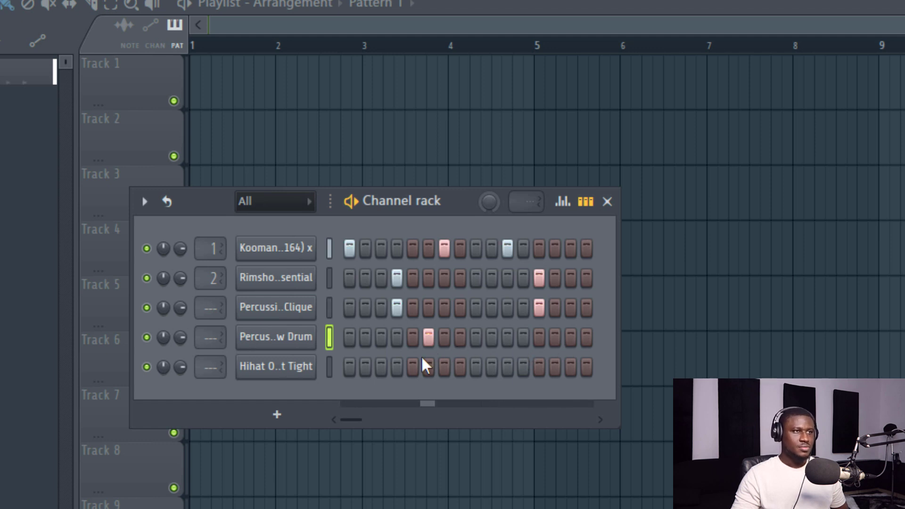
key(space)
click(428, 340)
click(571, 339)
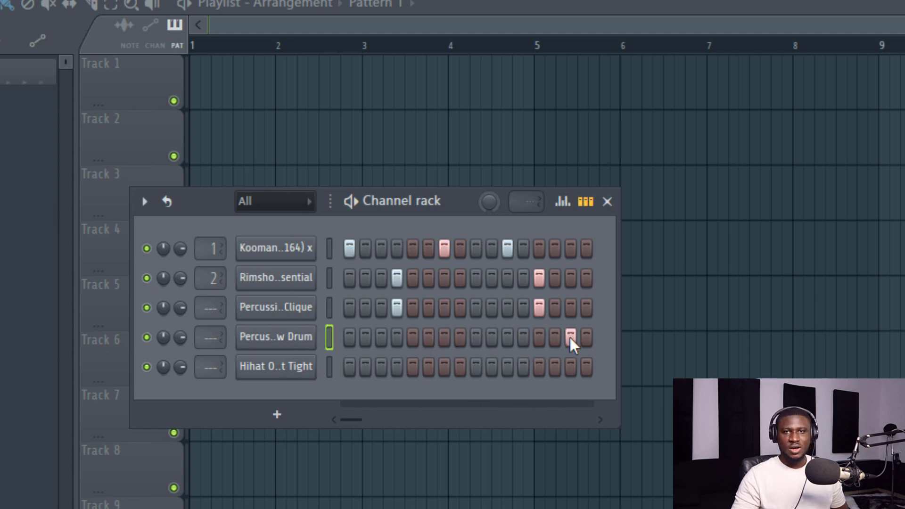
Step: Fill the Hihat O..t Tight channel with a hit every 2 steps and play the pattern
click(328, 366)
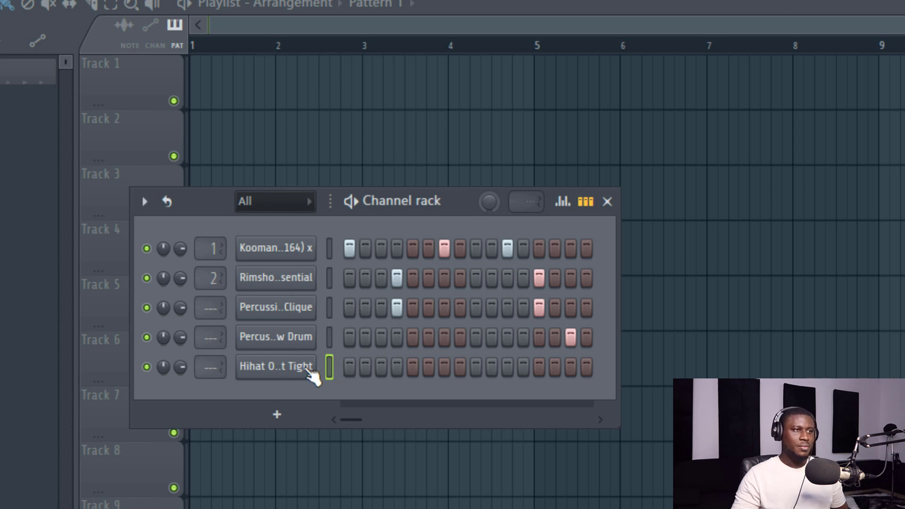
right_click(293, 368)
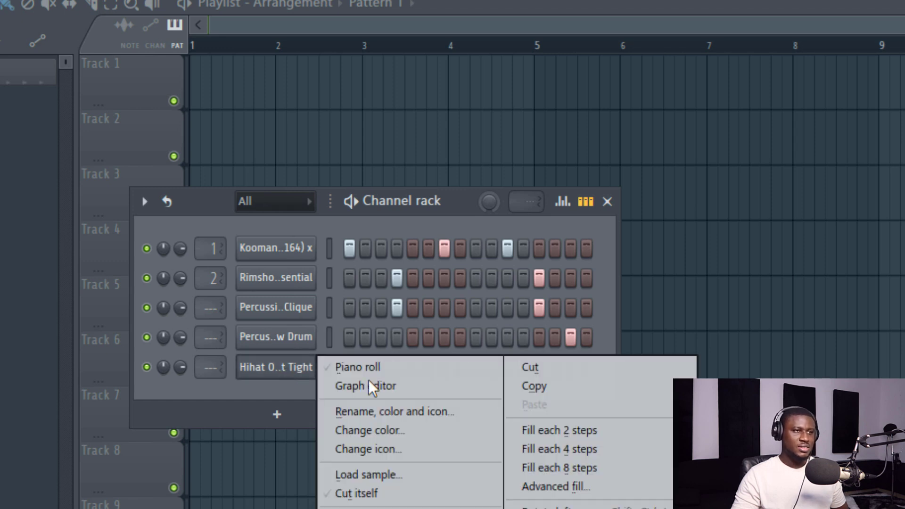
click(626, 431)
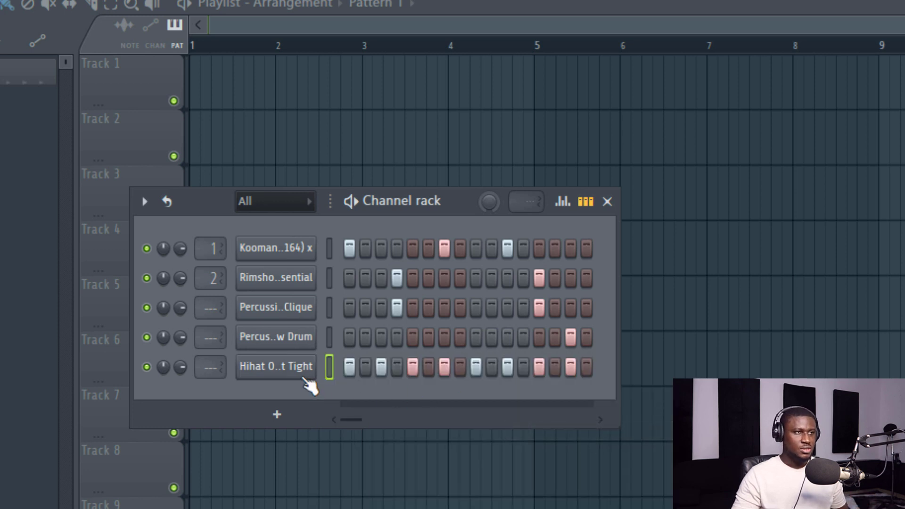
key(space)
key(space)
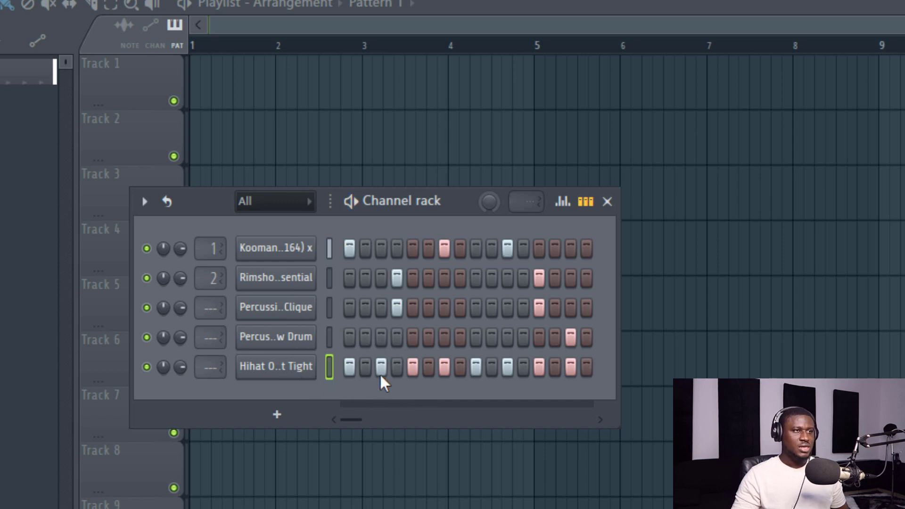
Step: Thin the hi-hat pattern to hits on steps 3, 9 and 15 only, playing the pattern to check it
click(381, 372)
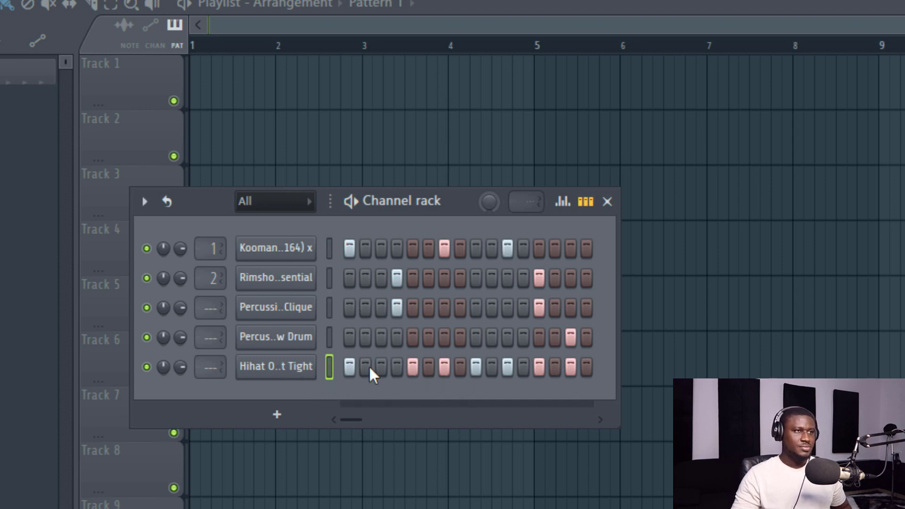
click(381, 368)
click(349, 368)
key(space)
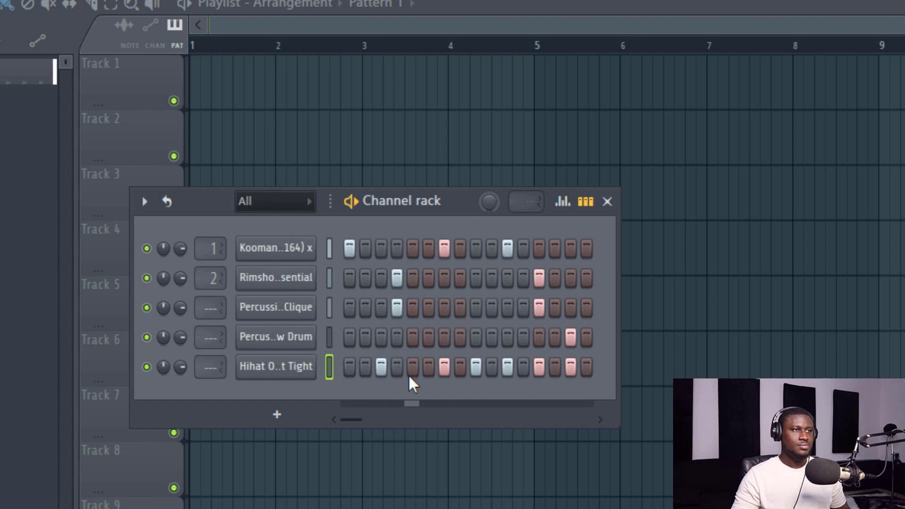
click(447, 368)
key(space)
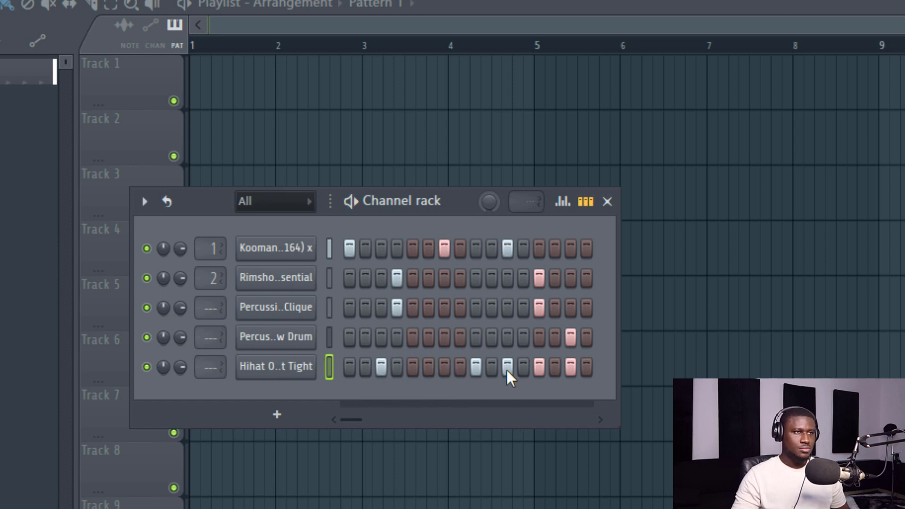
key(space)
click(508, 370)
click(539, 370)
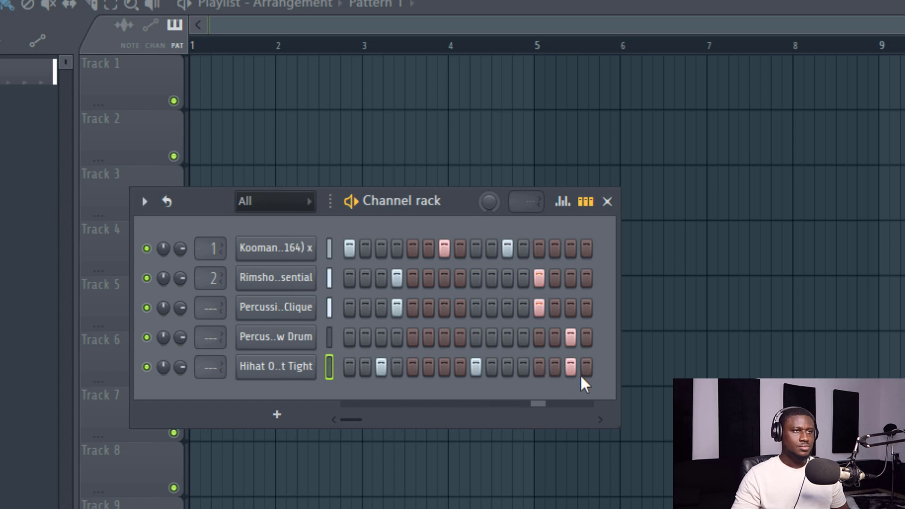
key(space)
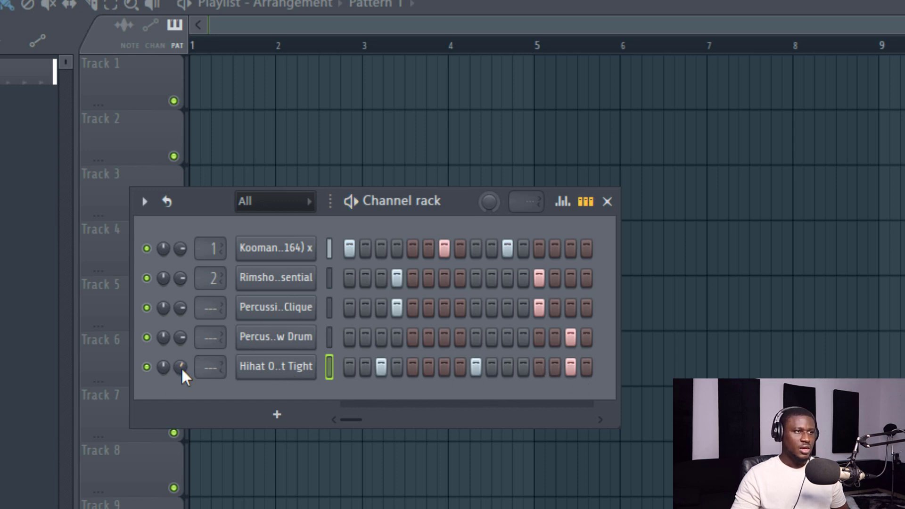
key(space)
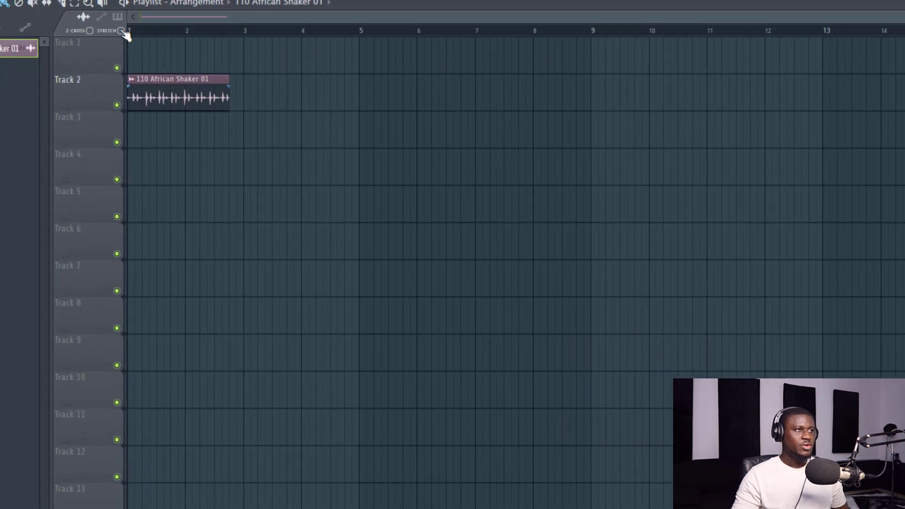
Step: Stretch the 110 African Shaker 01 clip on Track 2 to a time length of 2 bars
scroll(153, 33, up, 5)
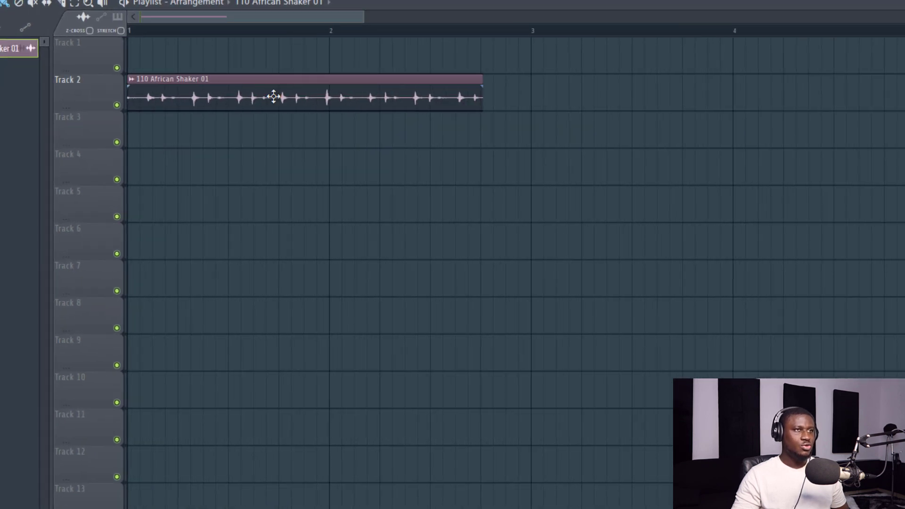
double_click(308, 91)
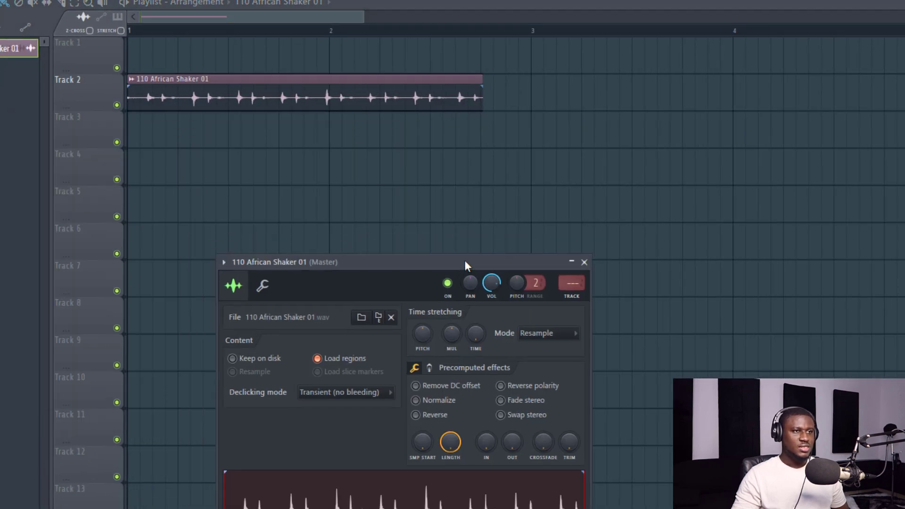
drag(255, 114, 465, 260)
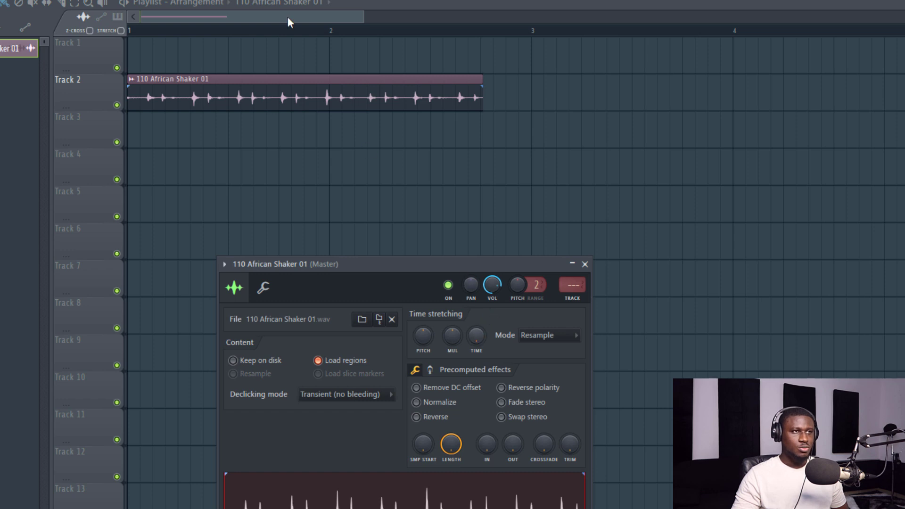
double_click(284, 88)
right_click(479, 333)
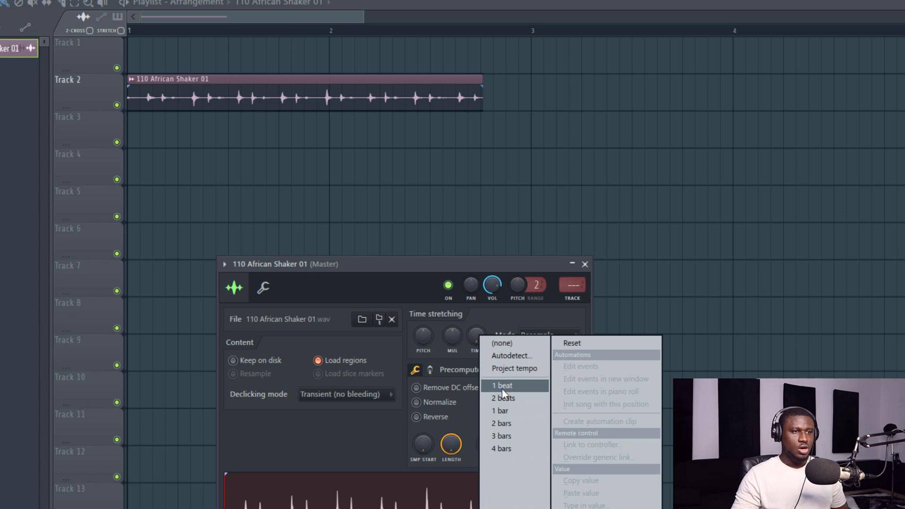
click(503, 421)
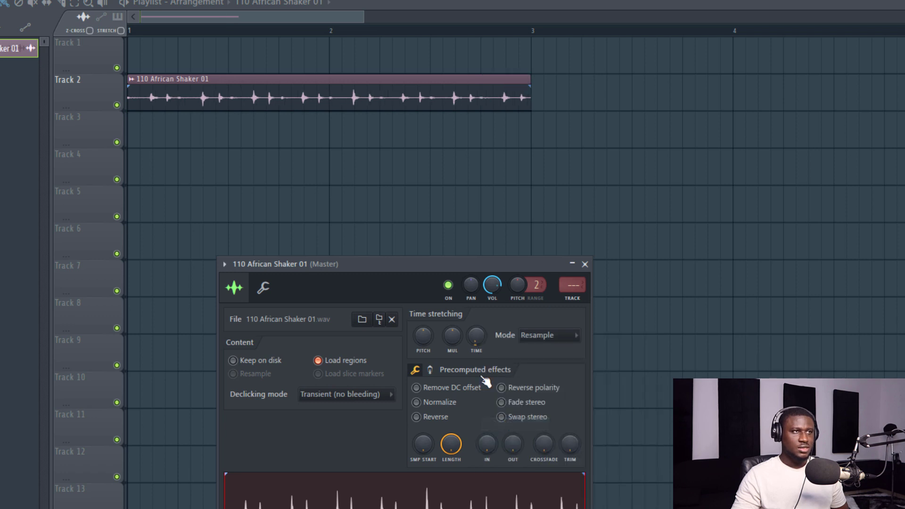
Step: Close the sample settings and play back the stretched shaker loop from the start of the playlist
click(160, 88)
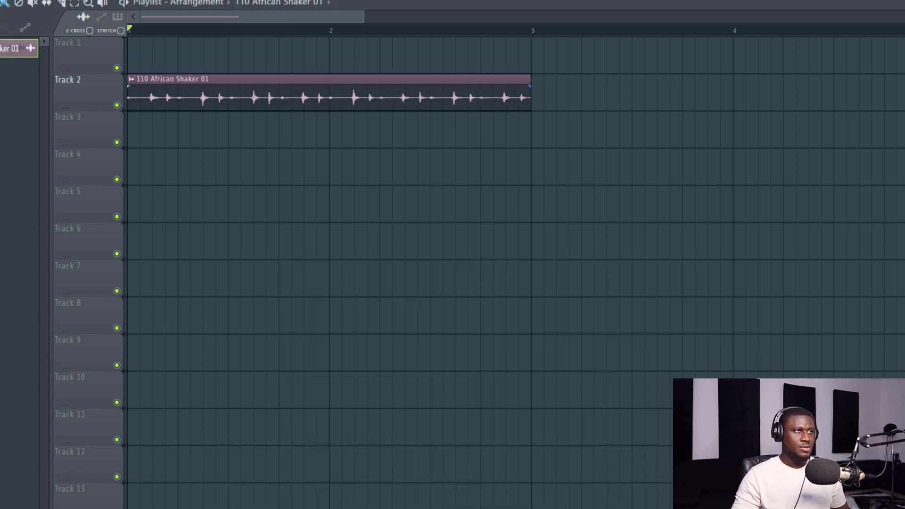
key(space)
key(space)
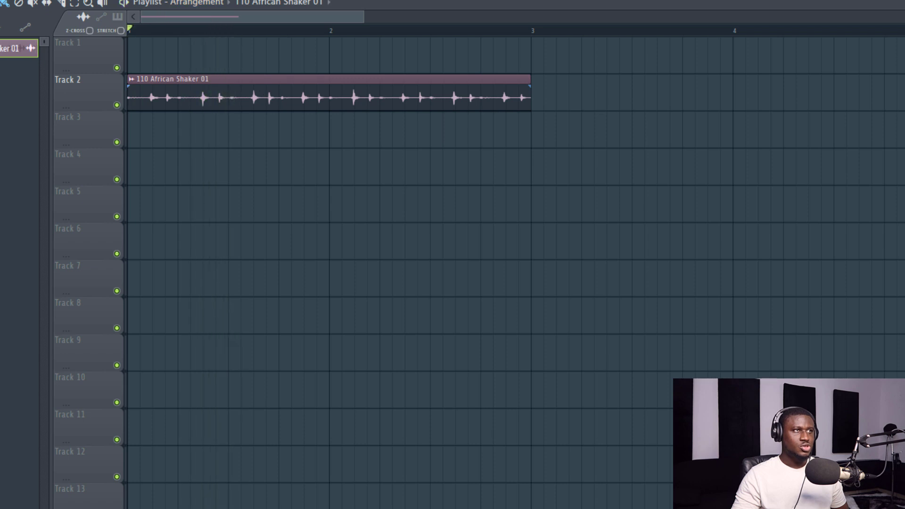
key(space)
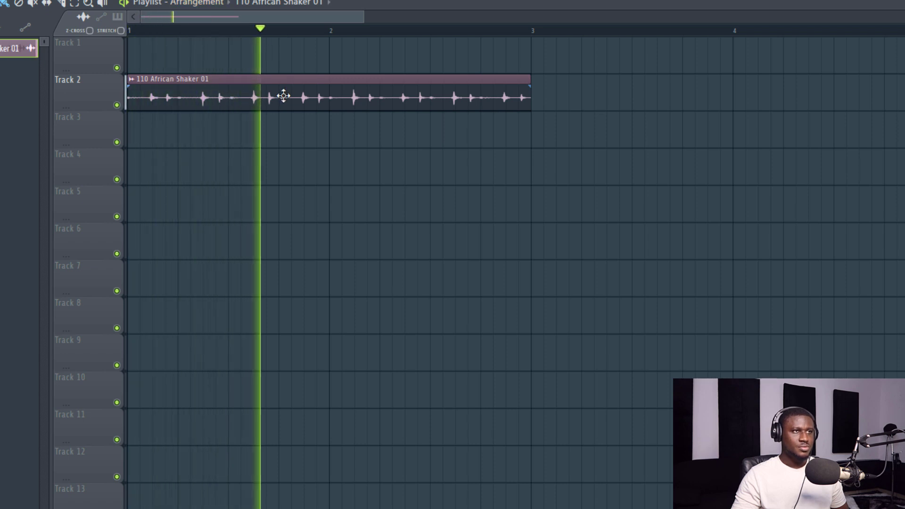
key(space)
Step: Set the 110 African Shaker 01 clip's time stretching mode to Auto and play back the loop
double_click(284, 95)
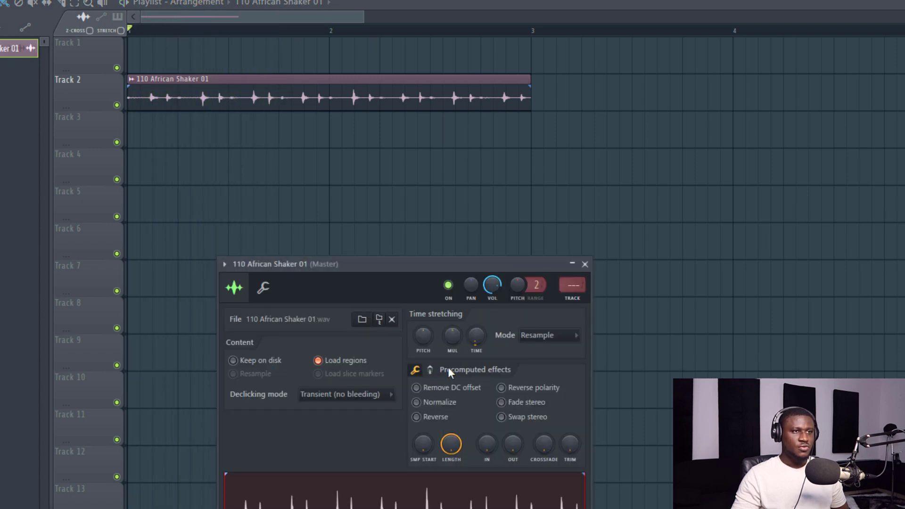
right_click(479, 336)
click(478, 321)
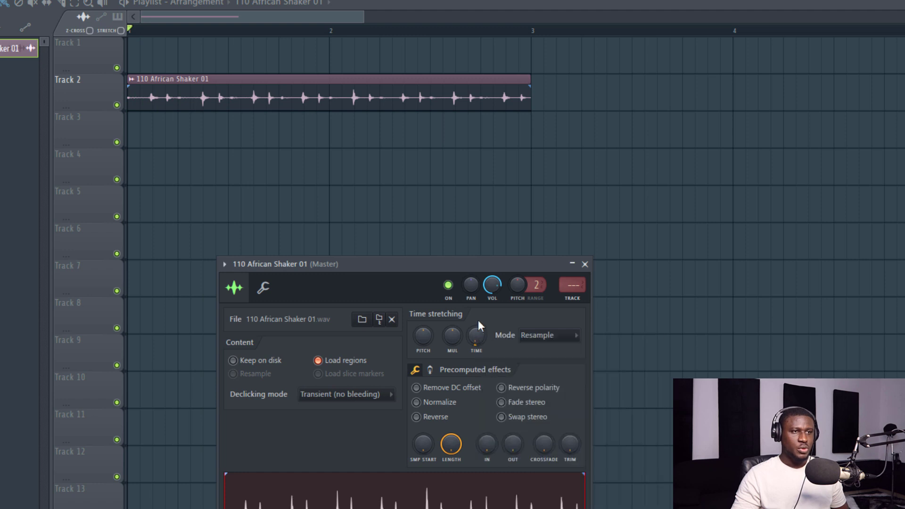
click(548, 344)
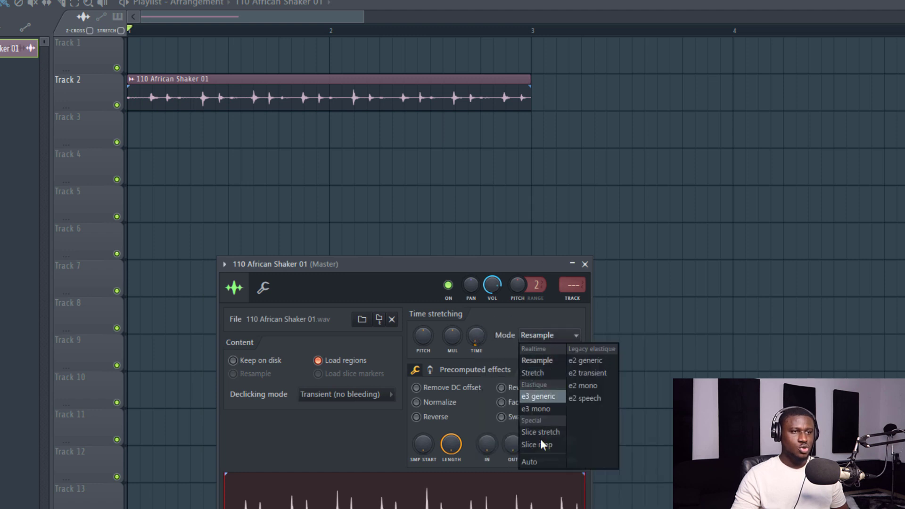
click(546, 460)
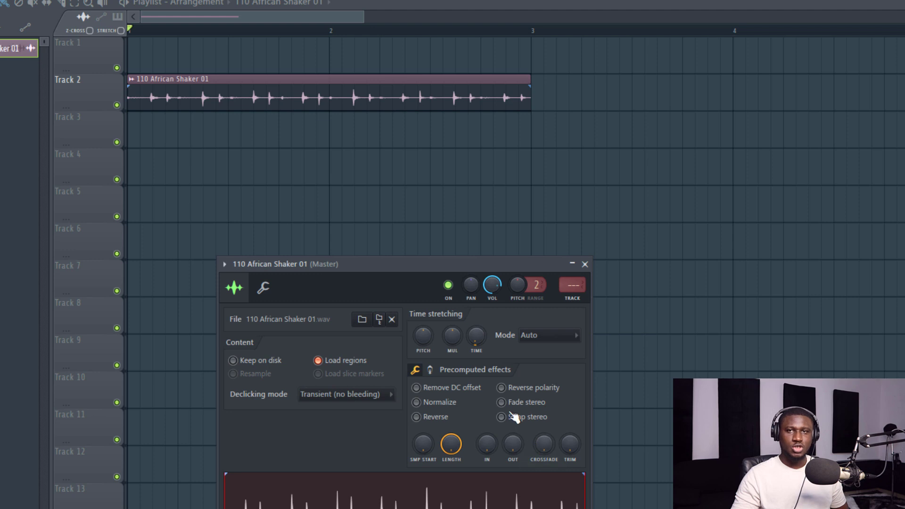
key(space)
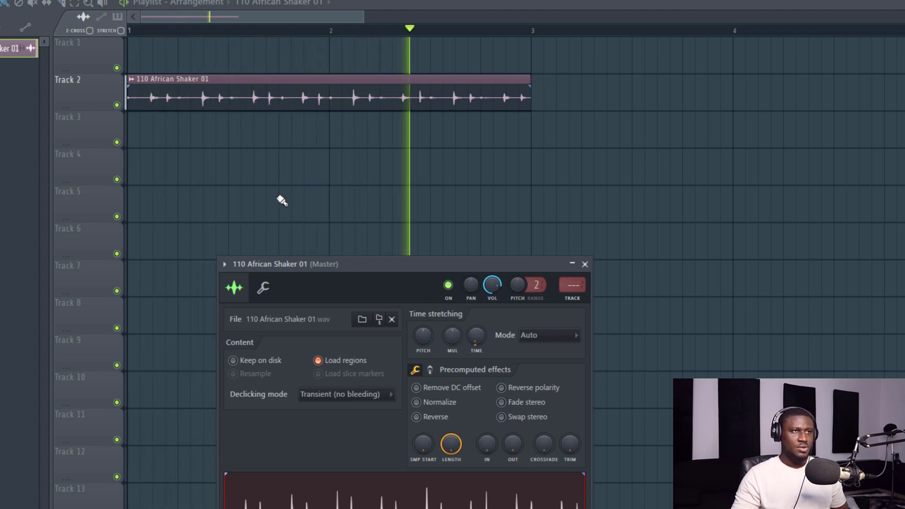
key(space)
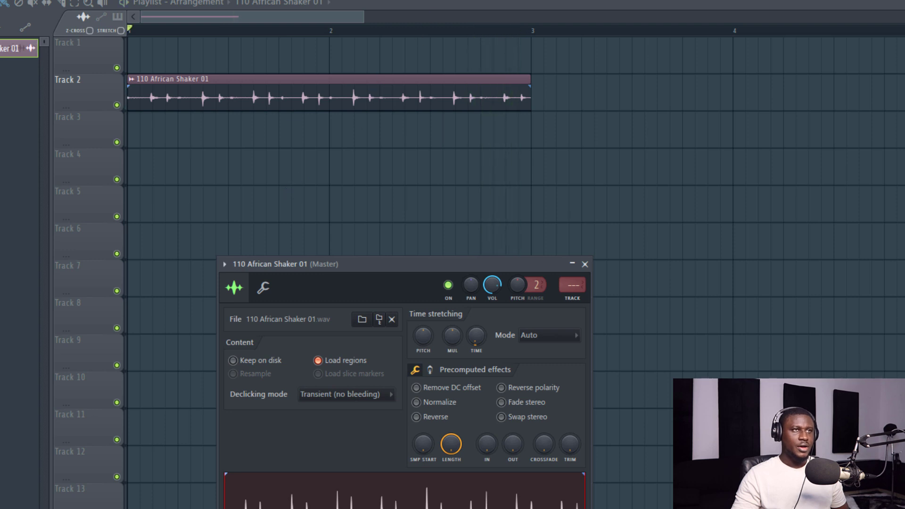
Step: Place Pattern 1 on Track 1 at bar 1 and duplicate it into bar 2 while playing the arrangement
key(F6)
click(1, 27)
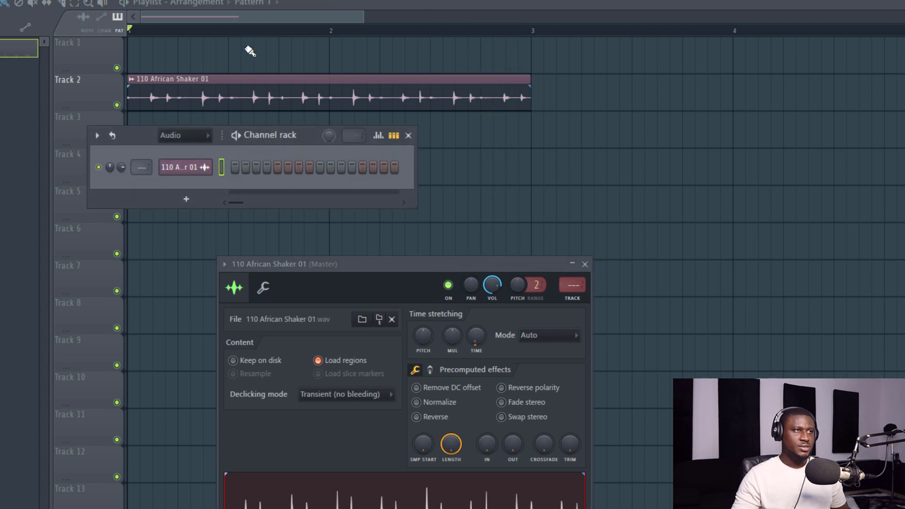
click(174, 57)
drag(220, 54, 65, 57)
key(space)
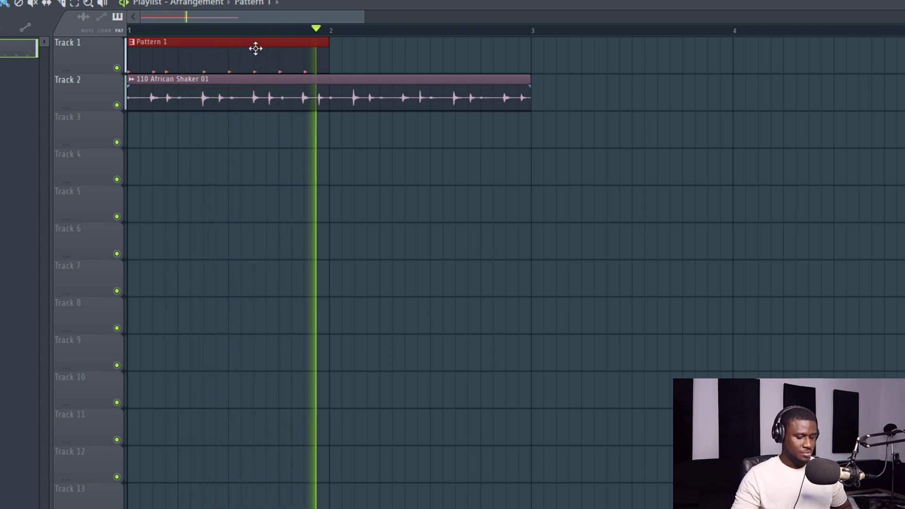
key(ctrl+b)
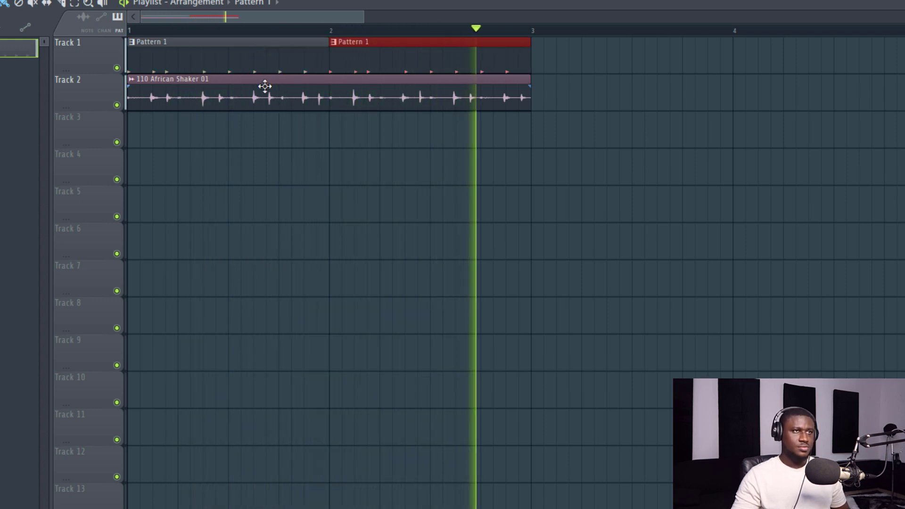
Step: Lower the volume of the 110 African Shaker 01 sample and play it back with the drum pattern
click(265, 85)
key(space)
double_click(265, 86)
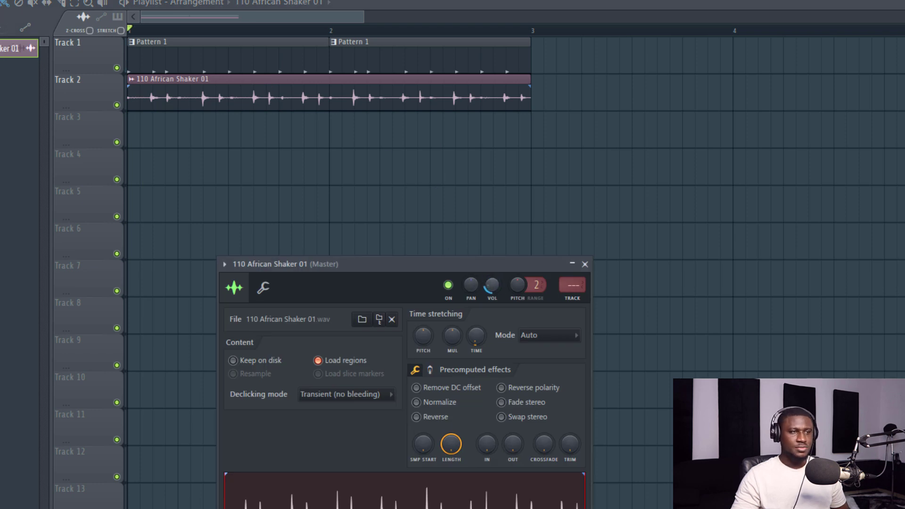
key(space)
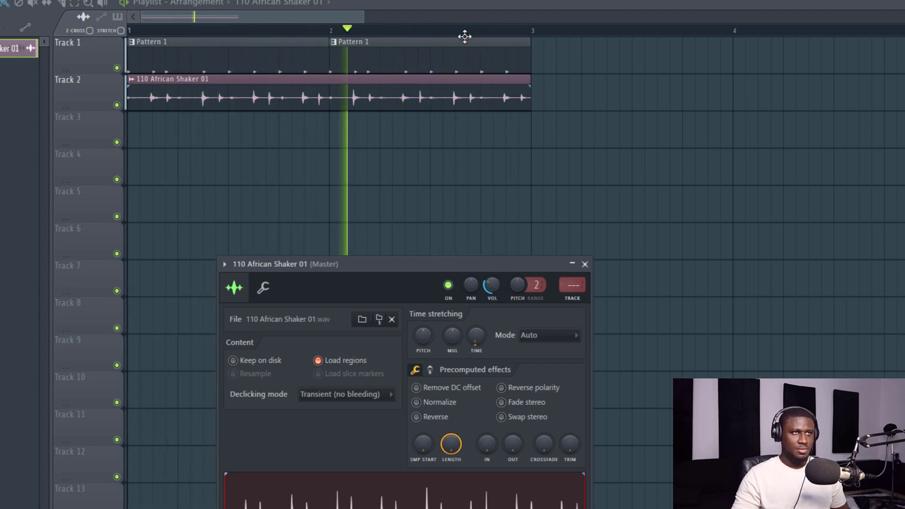
key(space)
Step: Route all six channels to consecutive mixer tracks starting at Insert 1 and play the arrangement to check the levels
key(F6)
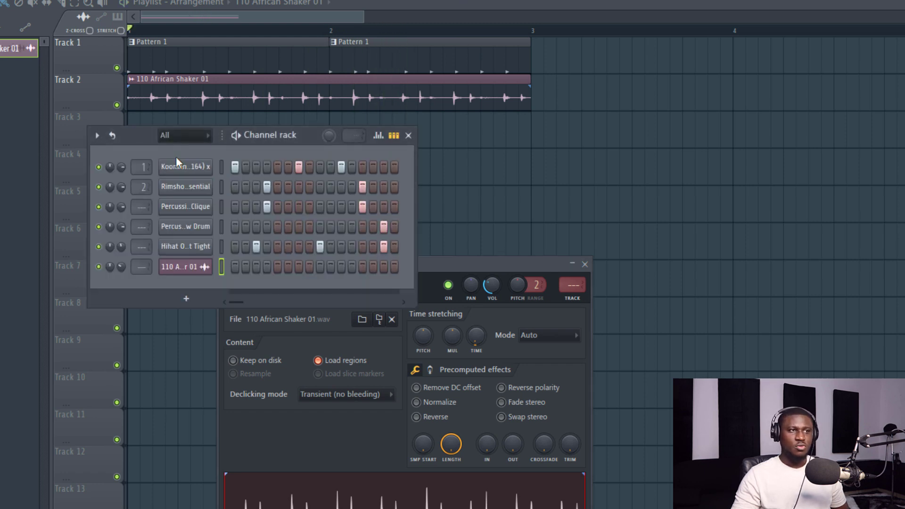
double_click(219, 166)
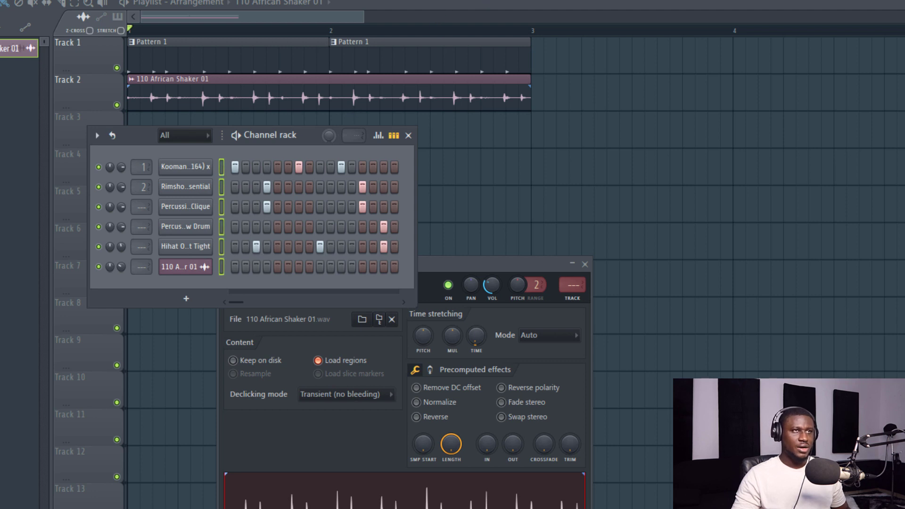
key(F9)
click(56, 333)
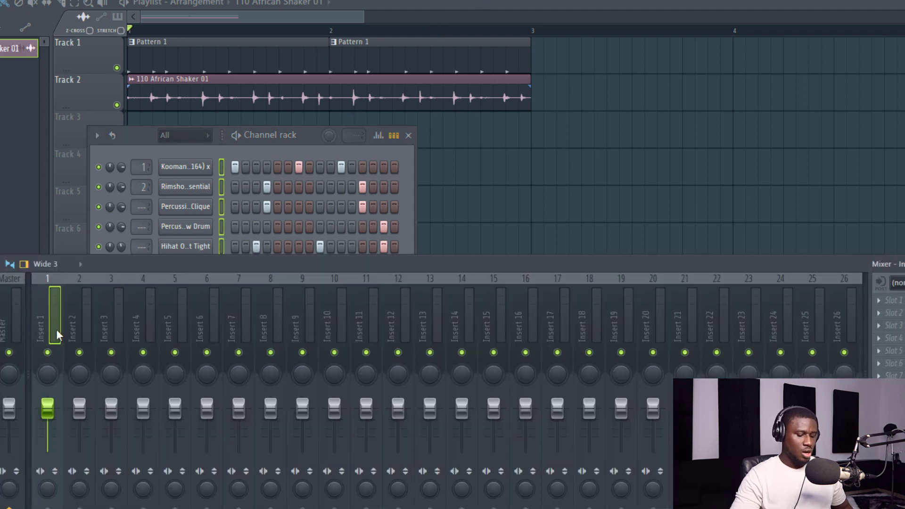
key(ctrl+l)
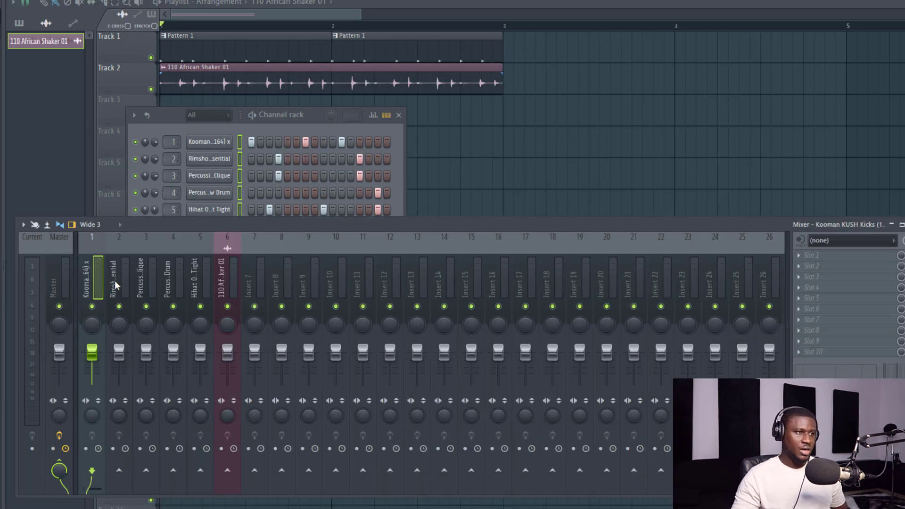
key(space)
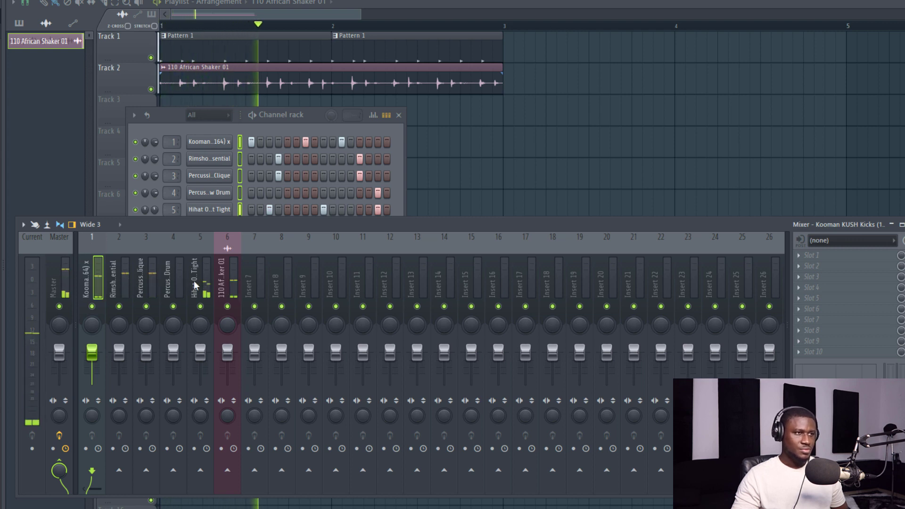
key(space)
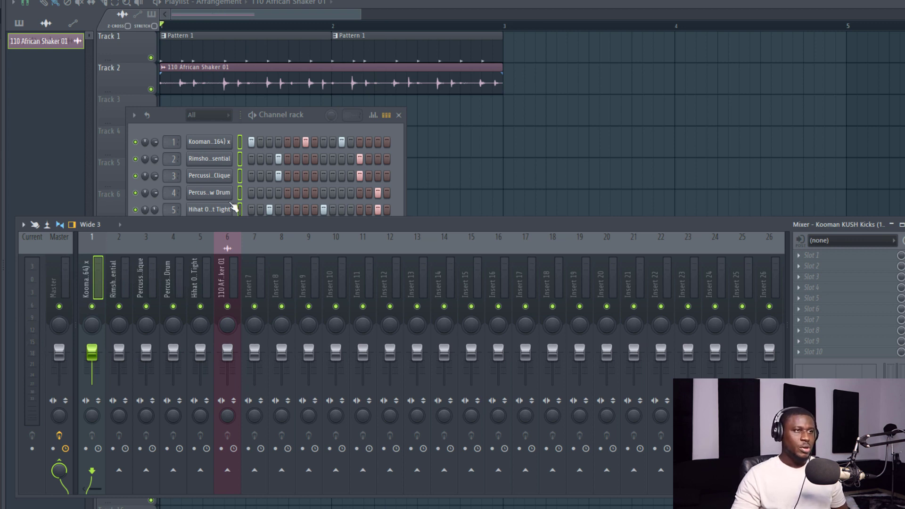
Step: Try a different panning on the Percussi..Clique mixer track during playback and reset it
click(240, 160)
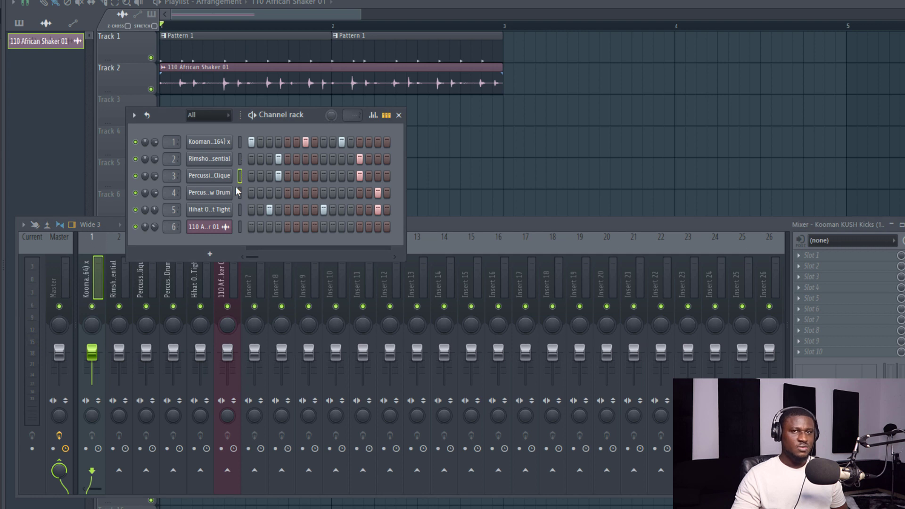
click(499, 231)
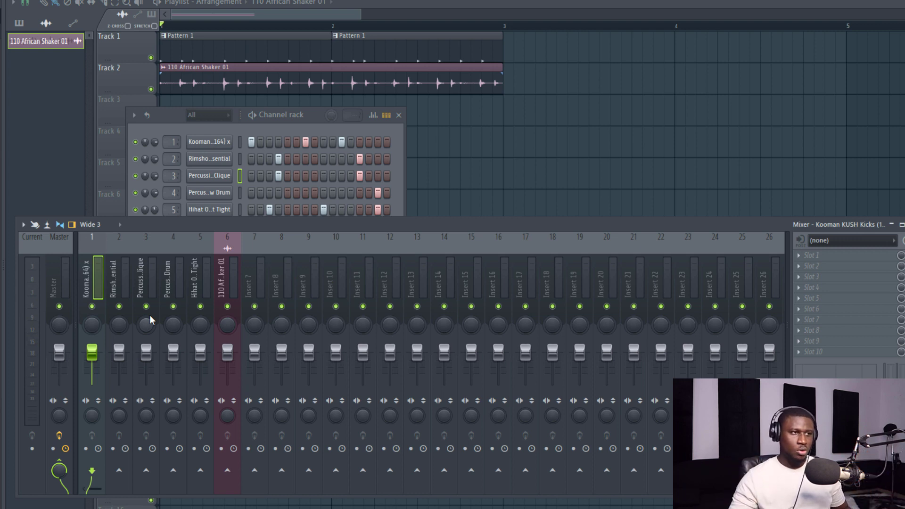
key(space)
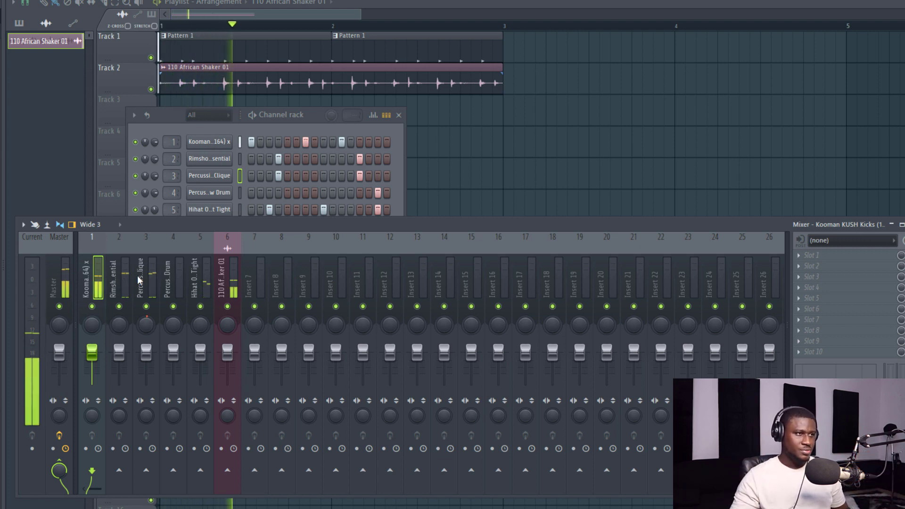
key(space)
right_click(147, 321)
click(164, 326)
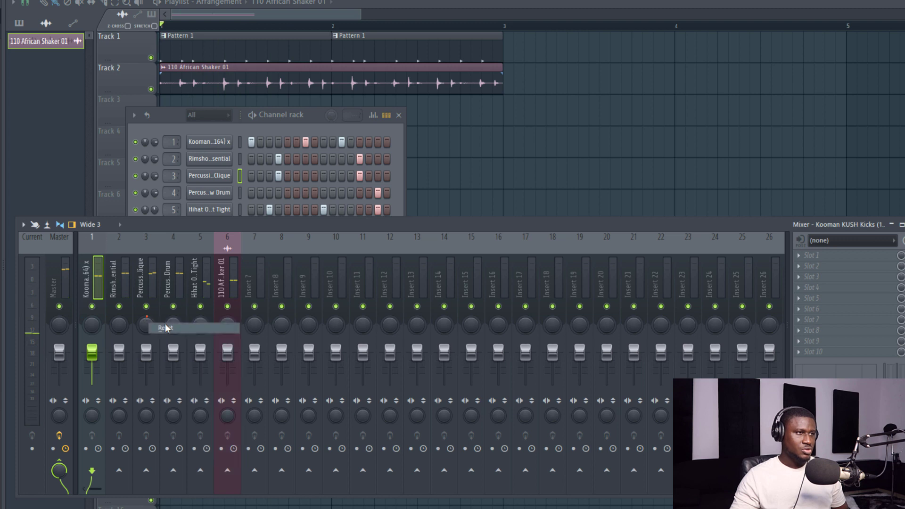
Step: Add Fruity Parametric EQ 2 to the first effect slot of the rimshot's mixer track
key(space)
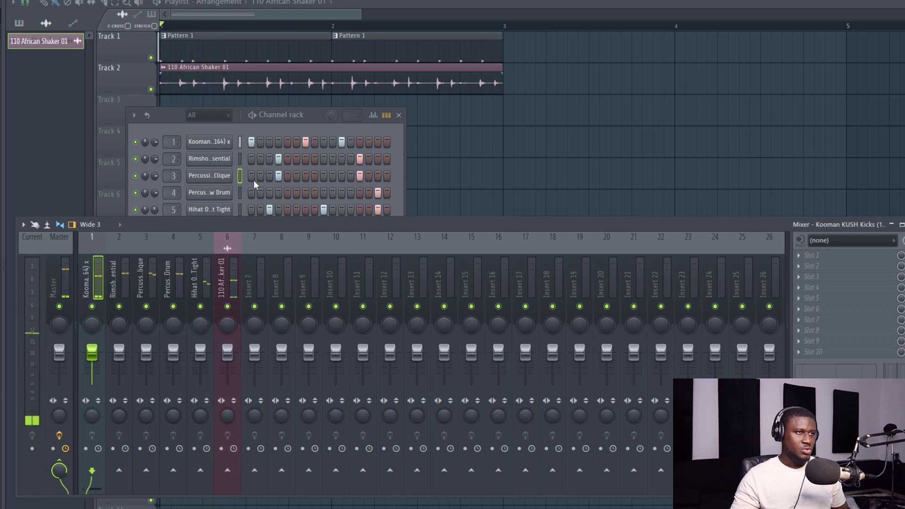
click(240, 160)
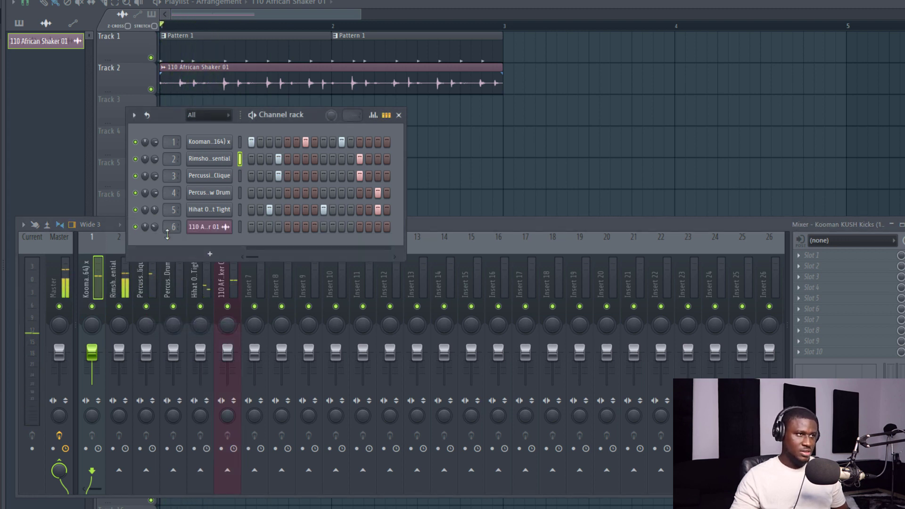
click(132, 288)
click(831, 264)
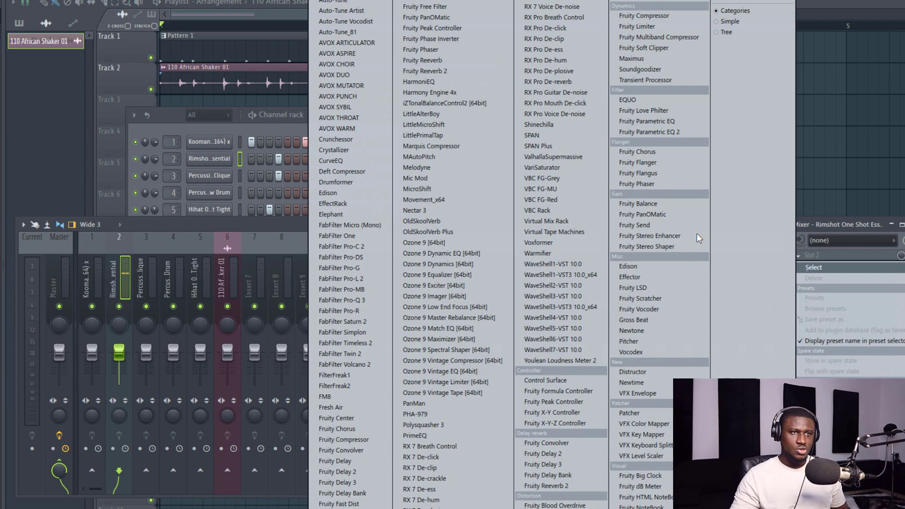
click(666, 131)
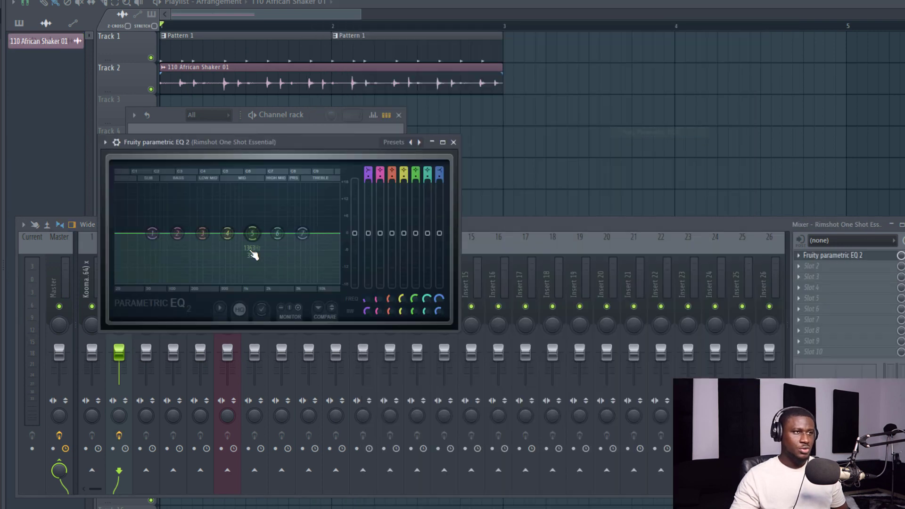
Step: Roll off the rimshot's highs by lowering EQ band 7 fully at about 9 kHz, and play back the result
key(space)
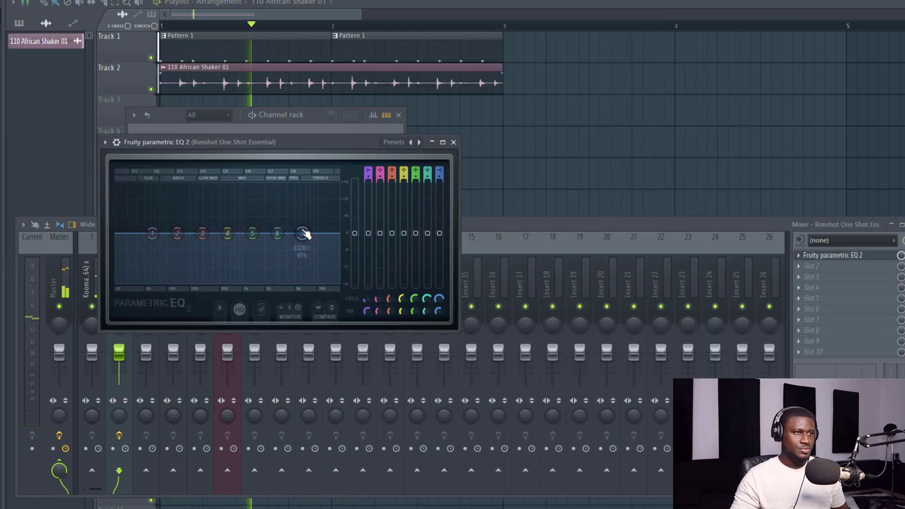
key(space)
drag(302, 232, 315, 282)
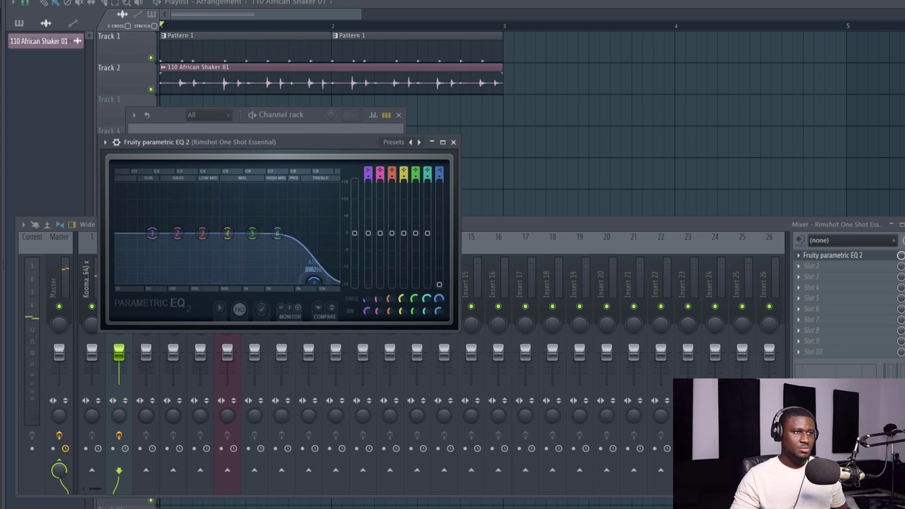
key(space)
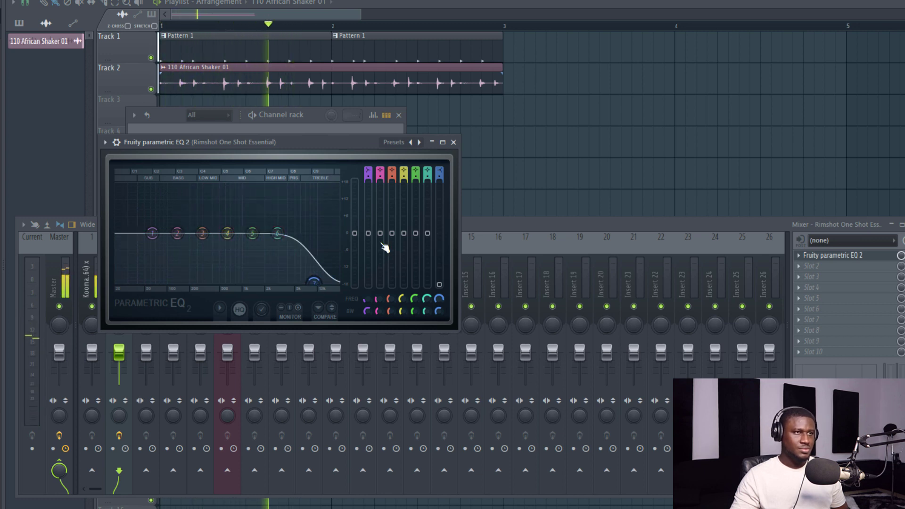
click(453, 143)
key(space)
key(space)
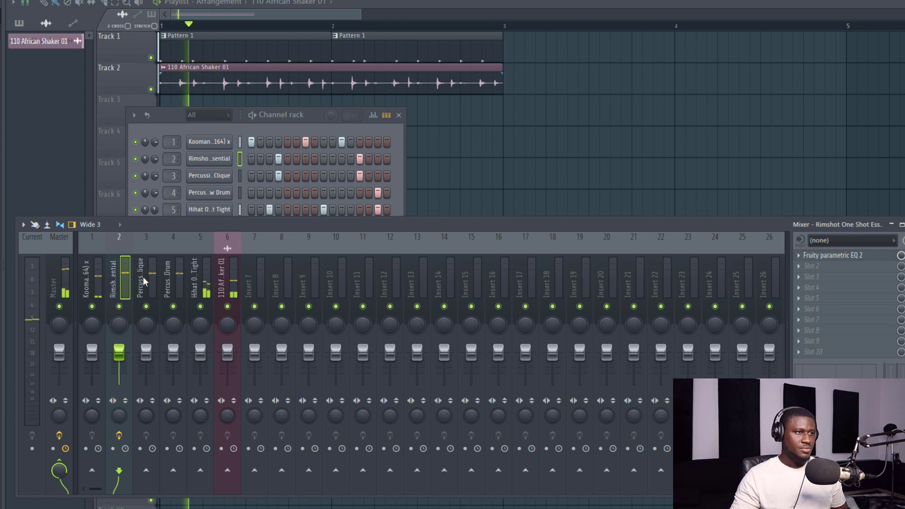
Step: Add Fruity Parametric EQ 2 to the first effect slot of the Percussion One Shot Clique mixer track
click(146, 277)
key(space)
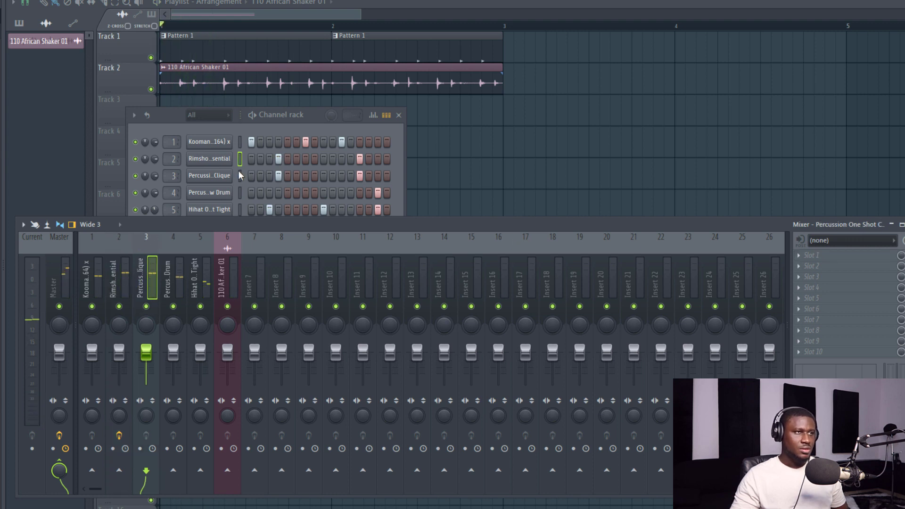
click(239, 173)
click(230, 178)
click(502, 228)
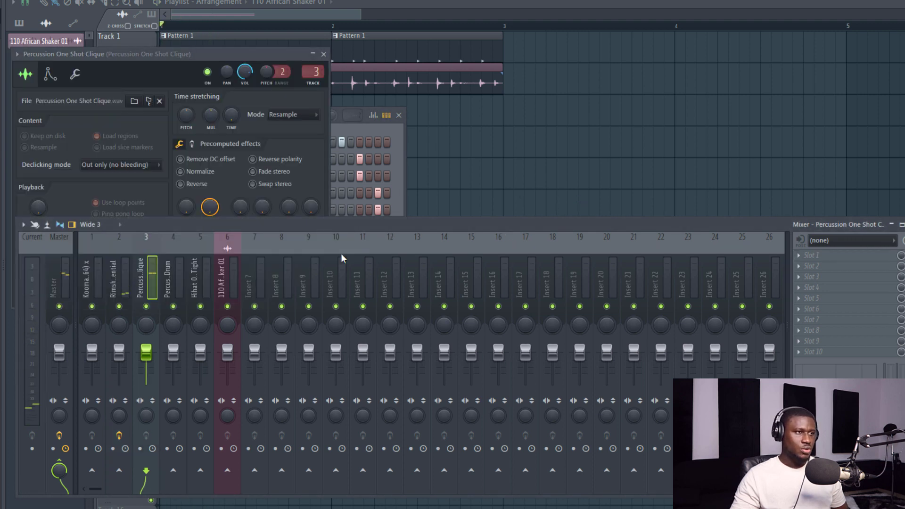
click(853, 258)
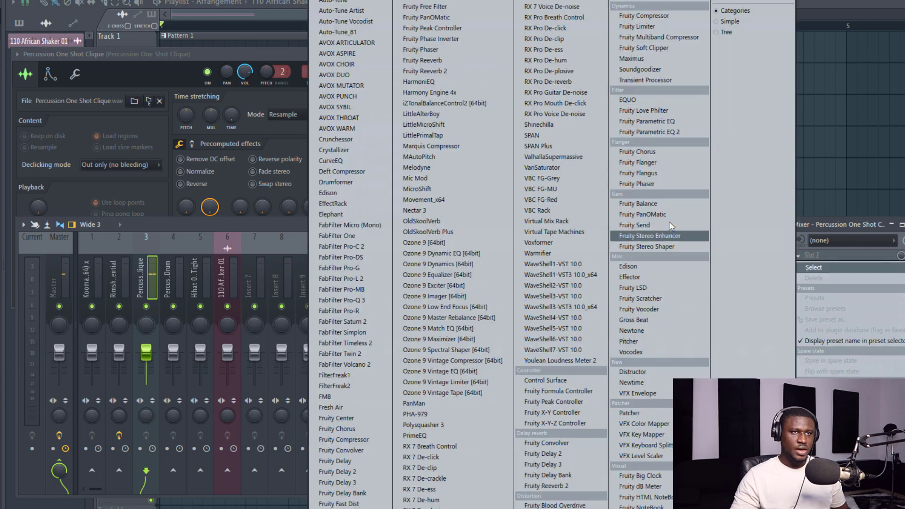
click(667, 136)
Step: Roll off the Percussion One Shot Clique's highs by lowering EQ band 7 fully at about 8.5 kHz, checking it in playback
drag(214, 145, 223, 194)
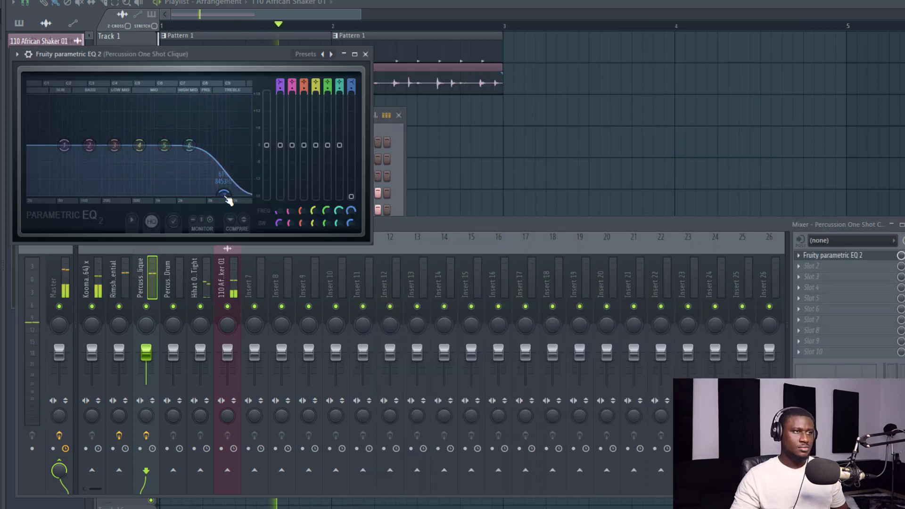
click(365, 54)
click(335, 117)
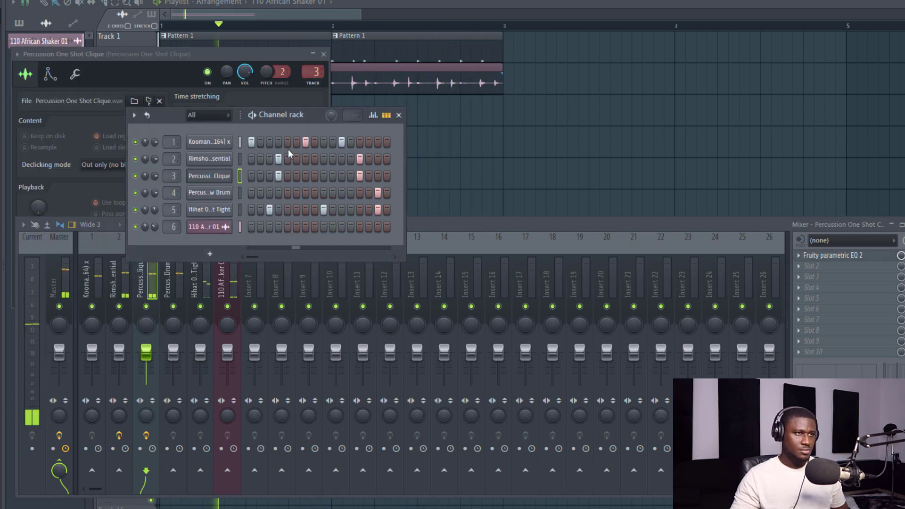
key(space)
Step: Add Fruity Parametric EQ 2 to the first effect slot of the Hihat One Shot Tight mixer track
click(239, 195)
click(240, 206)
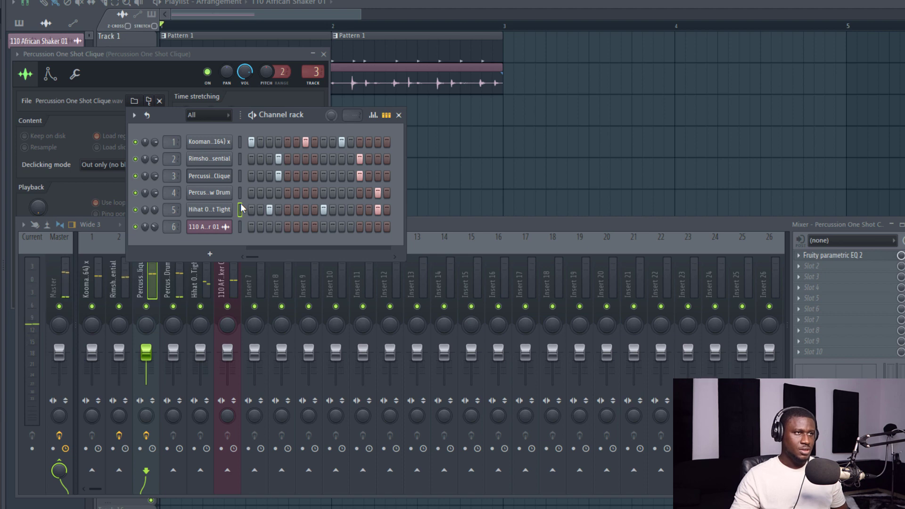
click(225, 213)
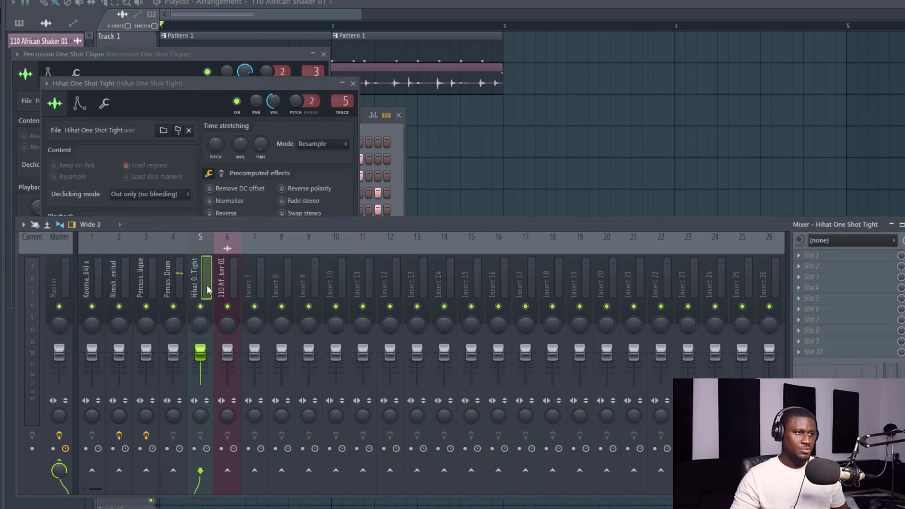
click(796, 257)
click(677, 132)
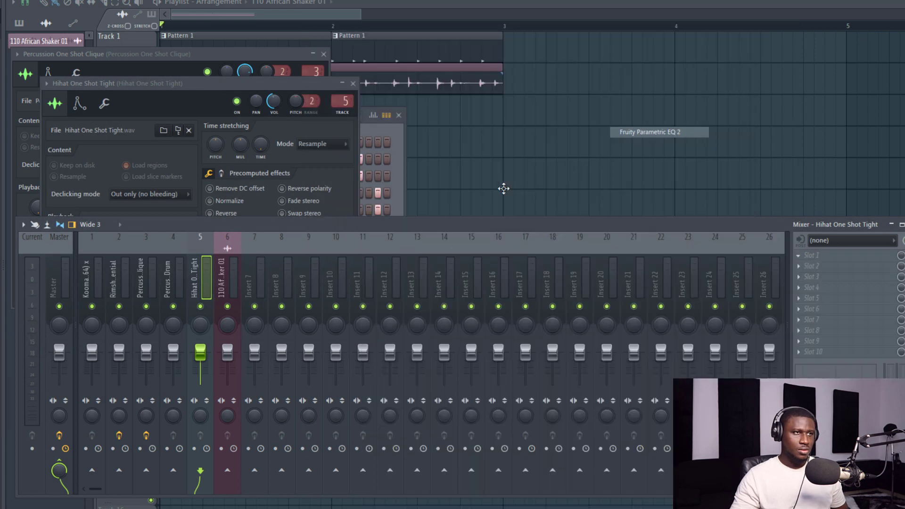
Step: Roll off the hi-hat's highs by lowering EQ band 7 fully near the upper end of the spectrum, checking it in playback
key(space)
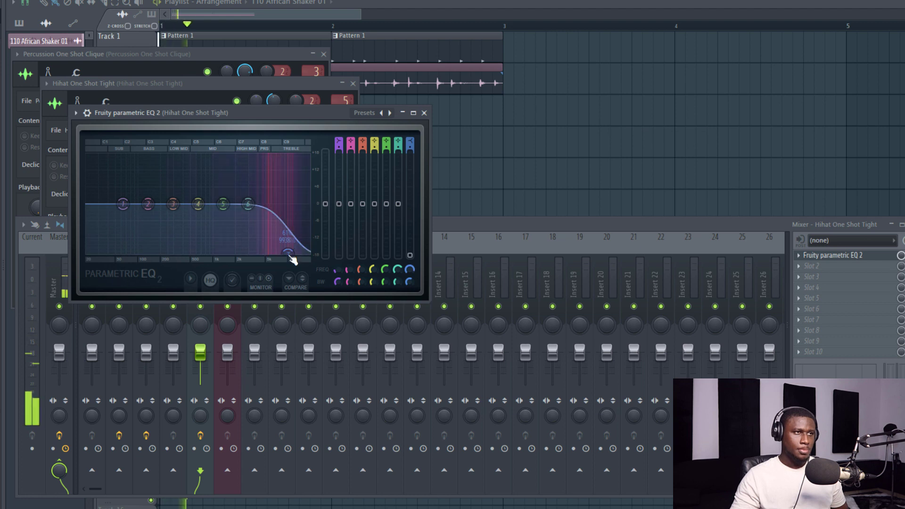
drag(289, 253, 293, 252)
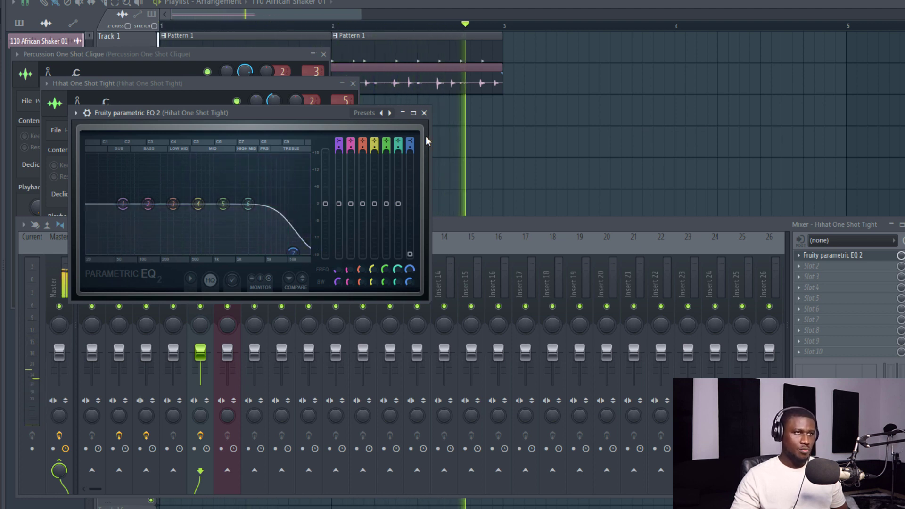
click(424, 113)
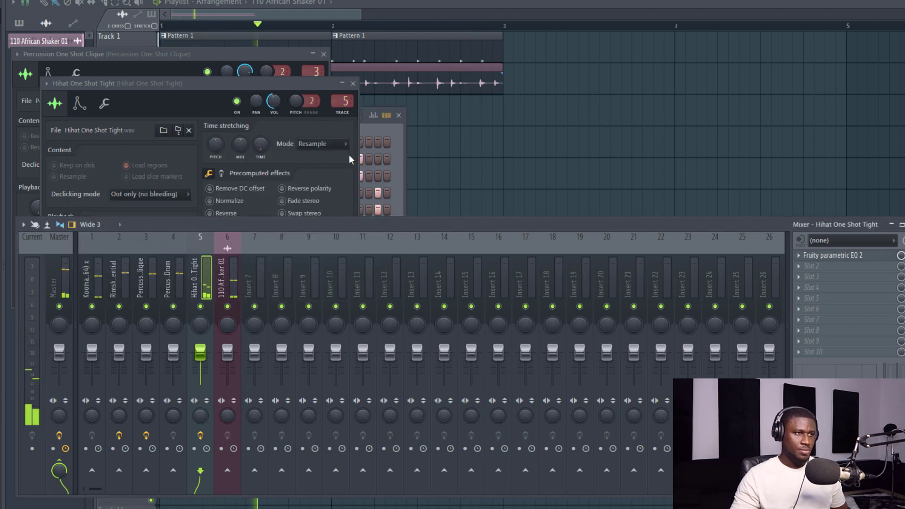
Step: Lower the 110 African Shaker 01 mixer fader to about -4.1 dB while listening to the beat
click(227, 323)
key(space)
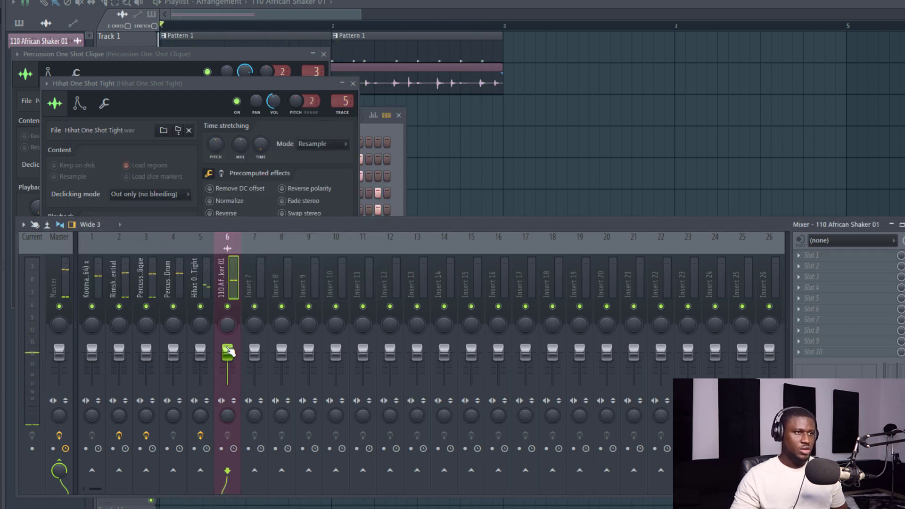
key(space)
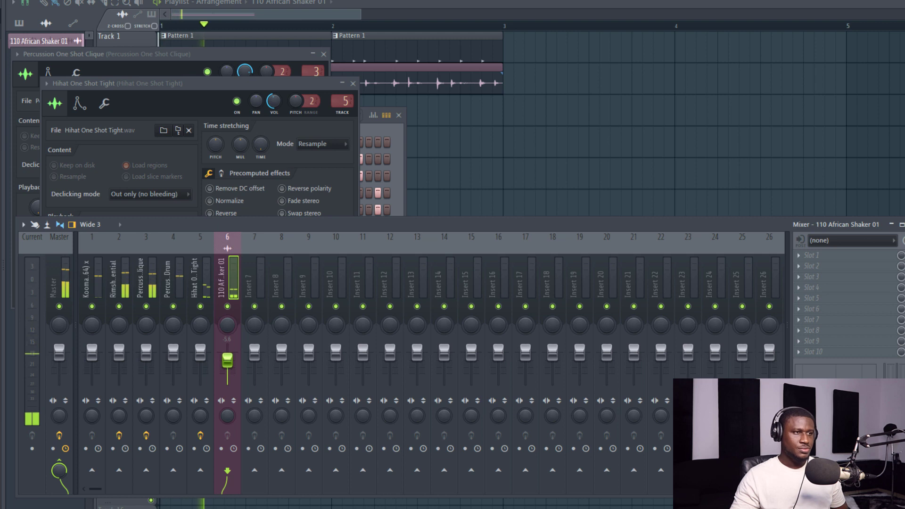
drag(227, 360, 227, 357)
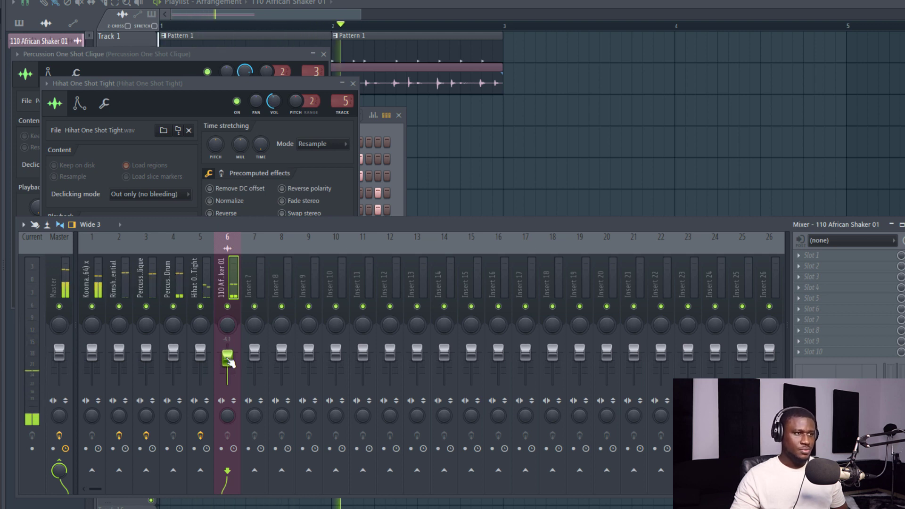
key(space)
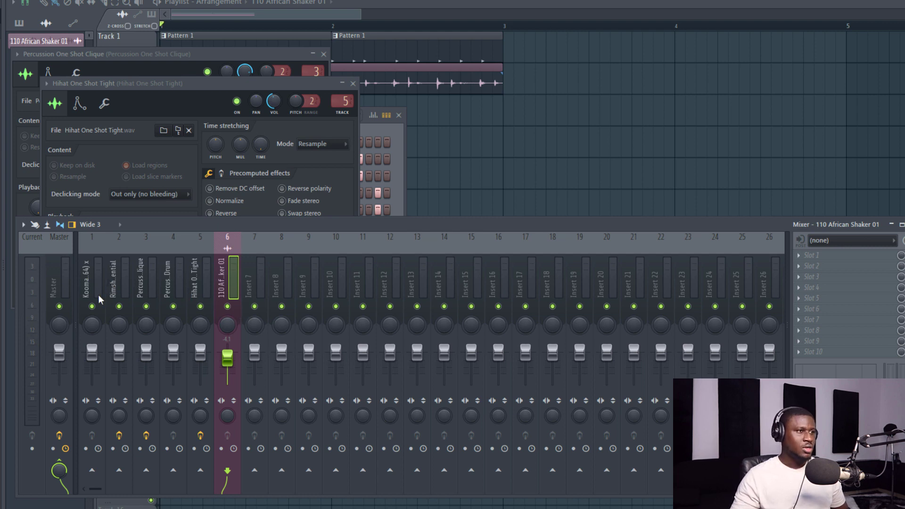
click(353, 84)
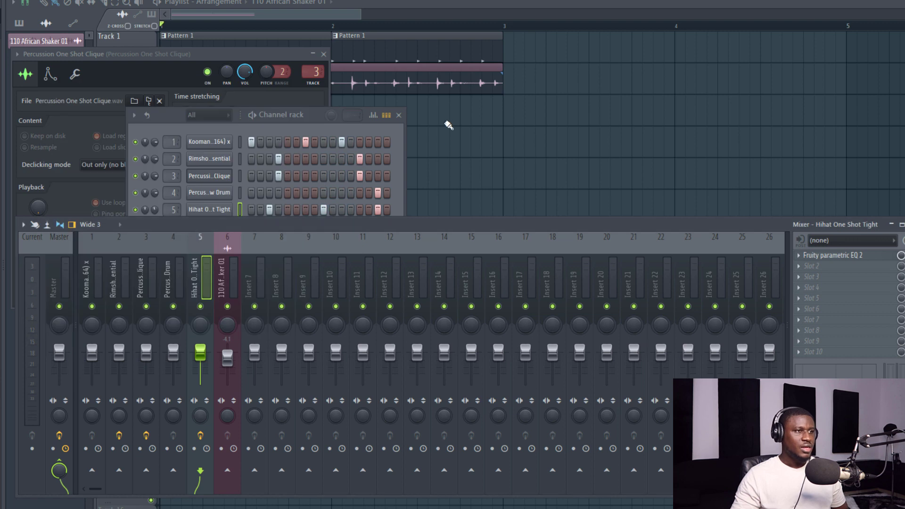
Step: Select mixer tracks 1 to 7 and create a submix on insert 7 named "DRUM BUSS master"
click(271, 276)
drag(232, 283, 87, 285)
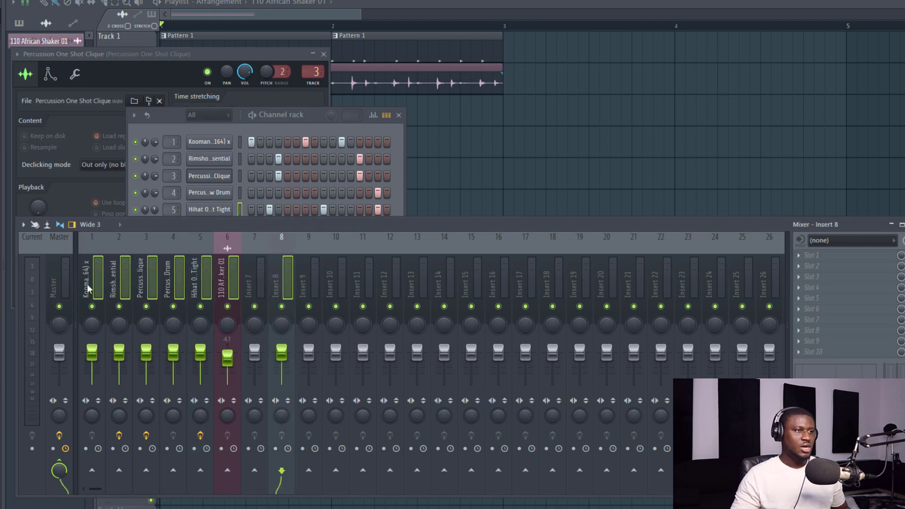
ctrl+shift+click(282, 292)
ctrl+shift+click(257, 296)
scroll(155, 262, up, 1)
scroll(154, 262, down, 3)
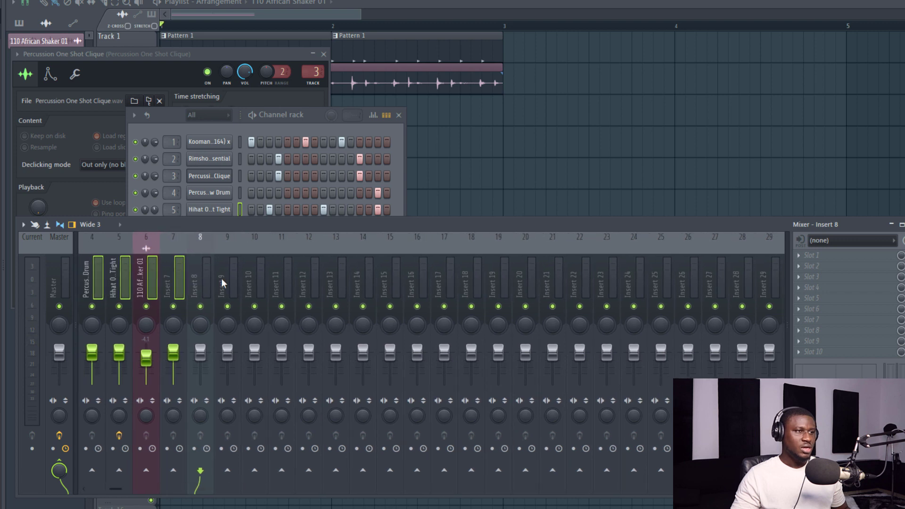
scroll(222, 282, up, 3)
right_click(256, 273)
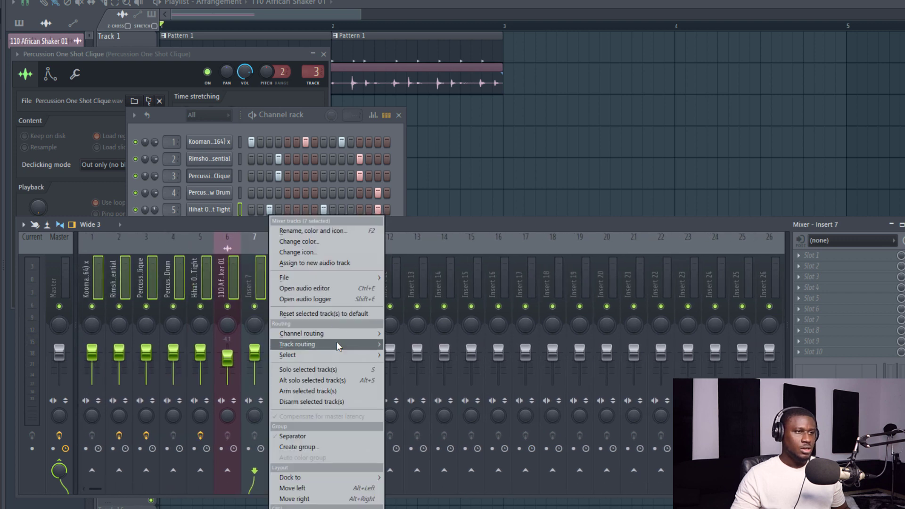
mouse_move(340, 345)
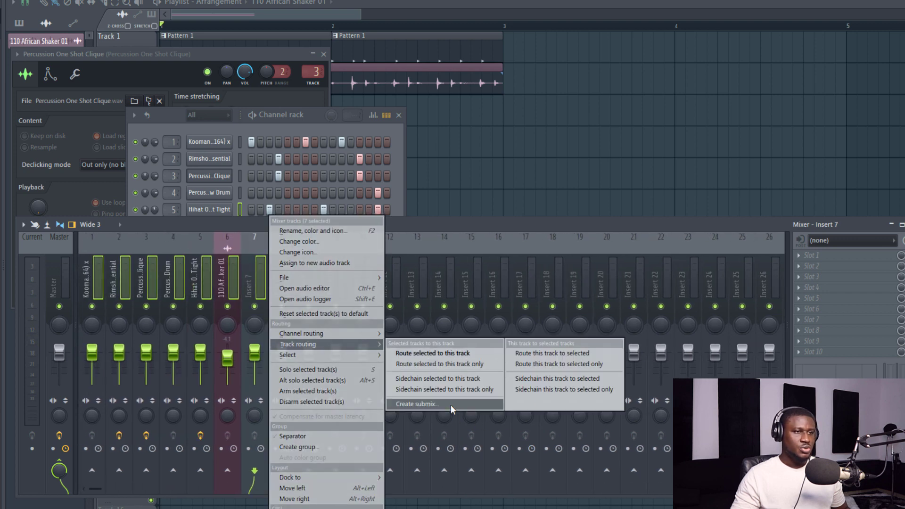
click(450, 406)
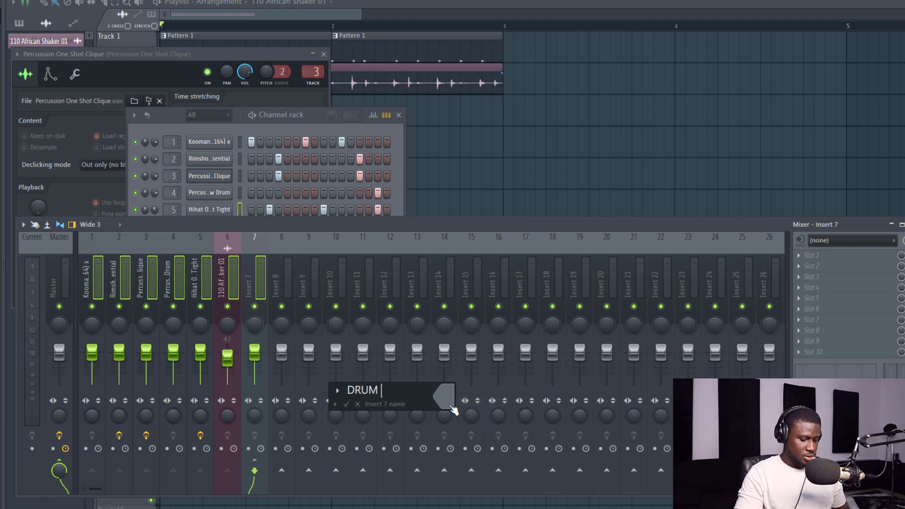
text(DRUM BUSS master)
key(Return)
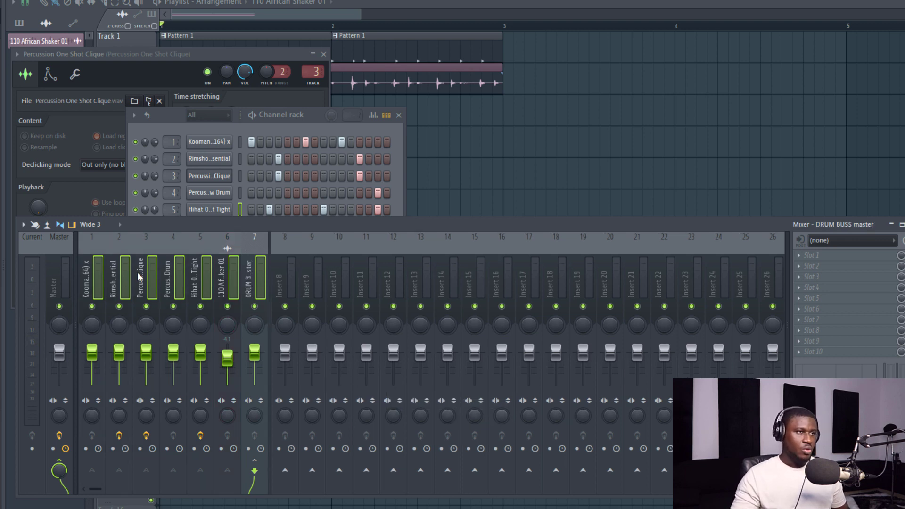
Step: Play back the beat to check that the drum tracks feed the DRUM BUSS master track
click(137, 272)
click(247, 273)
key(space)
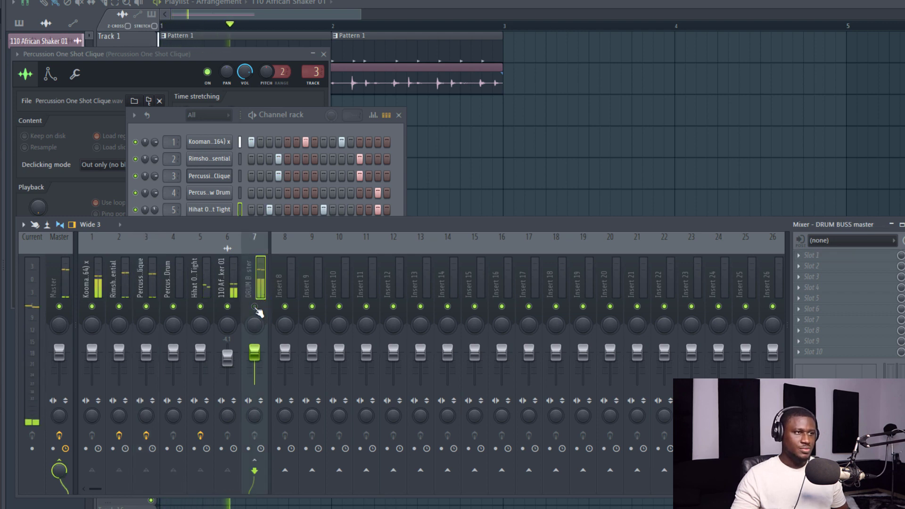
key(space)
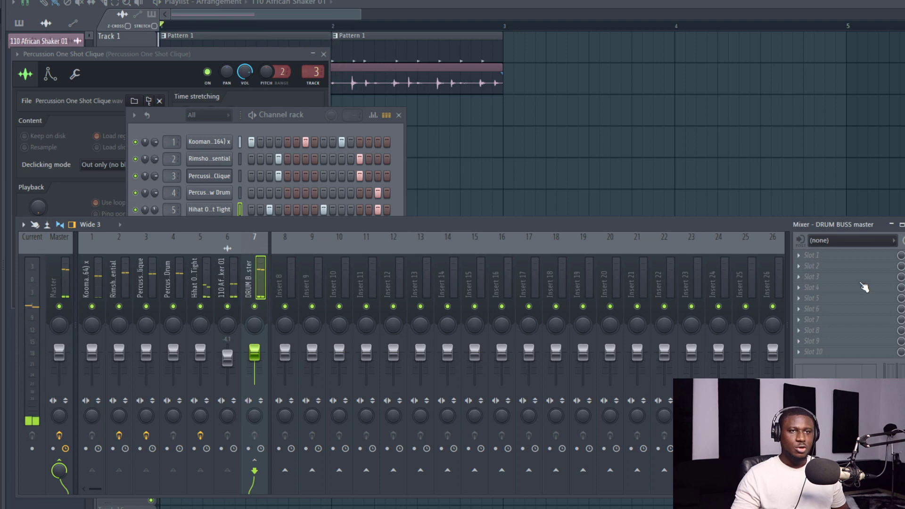
Step: Load the CLA-76 compressor through WaveShell1-VST 10.0 in the first effect slot of DRUM BUSS master
click(852, 260)
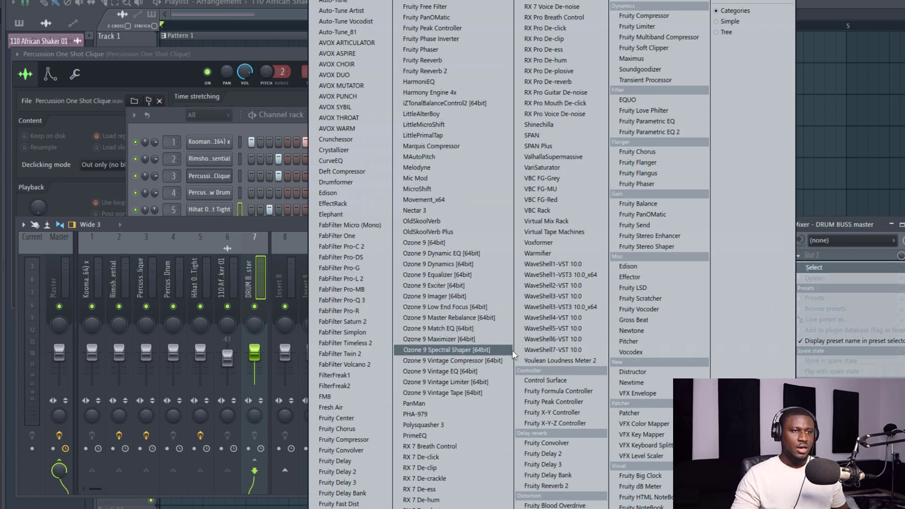
click(556, 264)
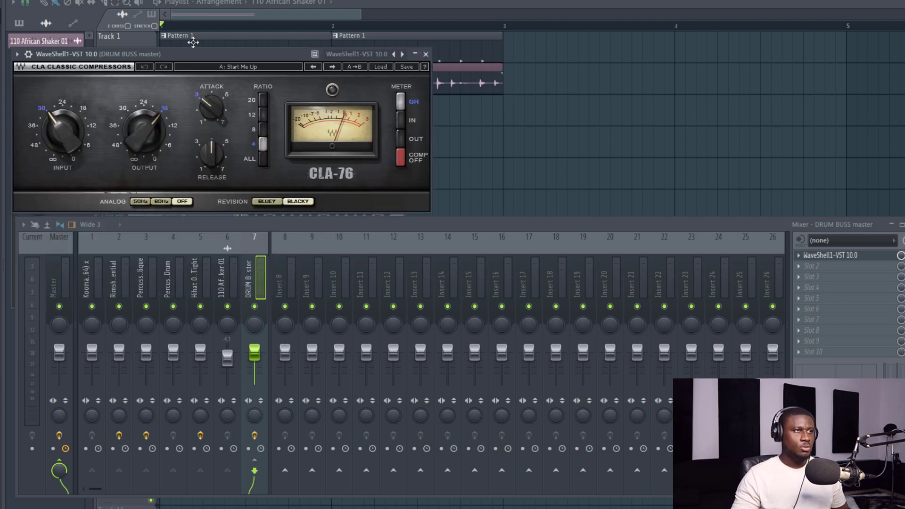
drag(189, 55, 561, 68)
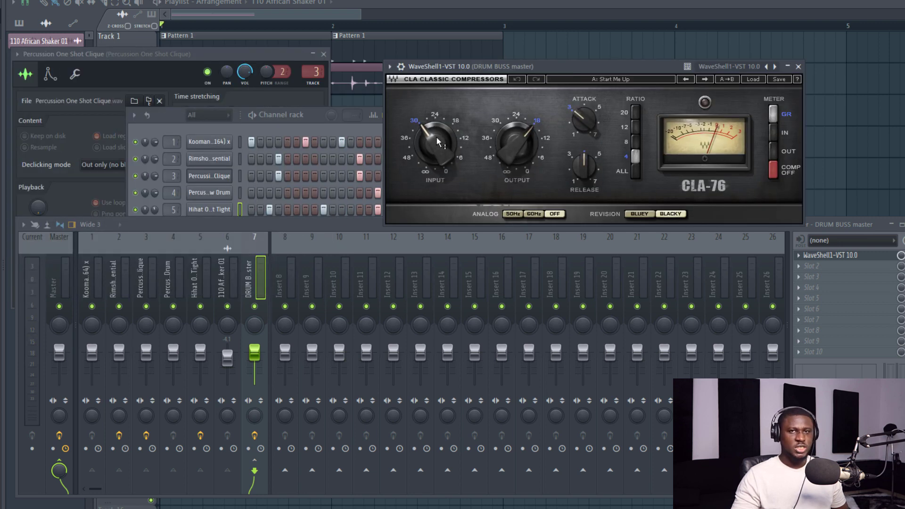
Step: Audition the CLA-76 with its input at 24 and a changed attack during playback, and return the input to 30
mouse_move(431, 148)
mouse_down()
mouse_move(435, 137)
mouse_move(435, 162)
mouse_move(435, 136)
mouse_up()
key(space)
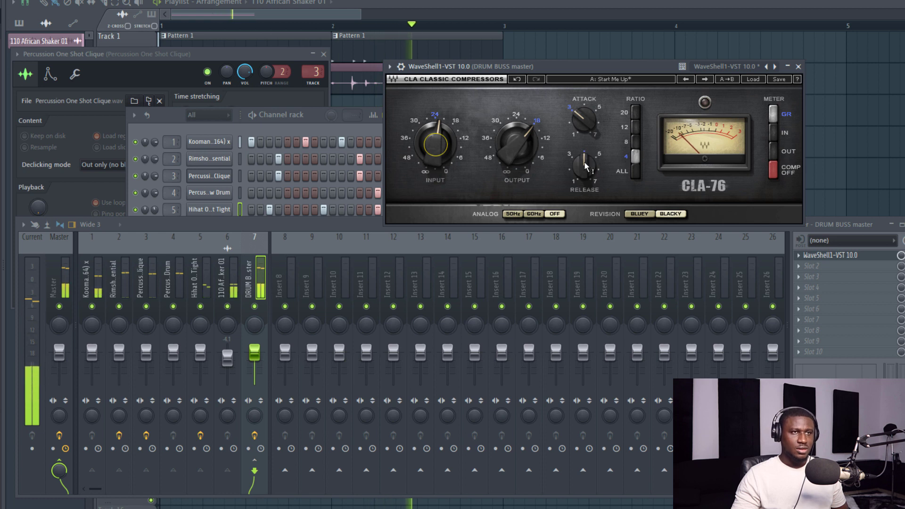
key(space)
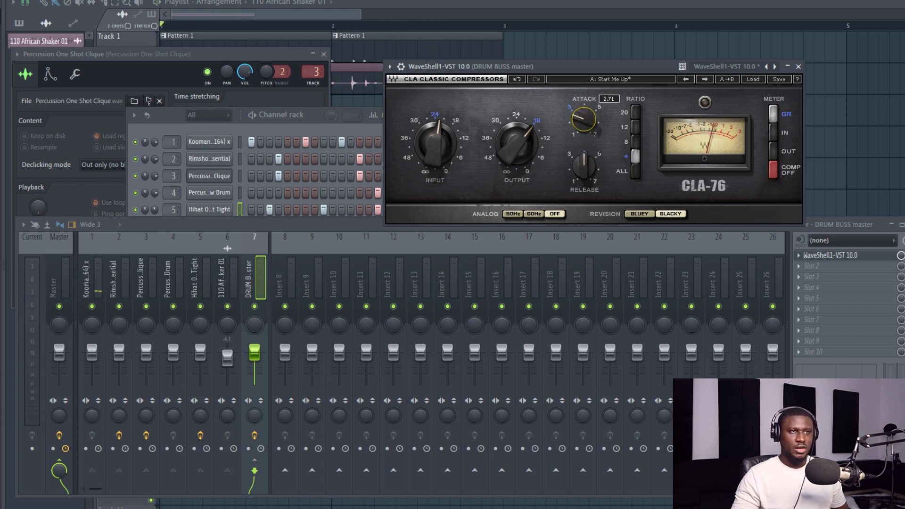
key(space)
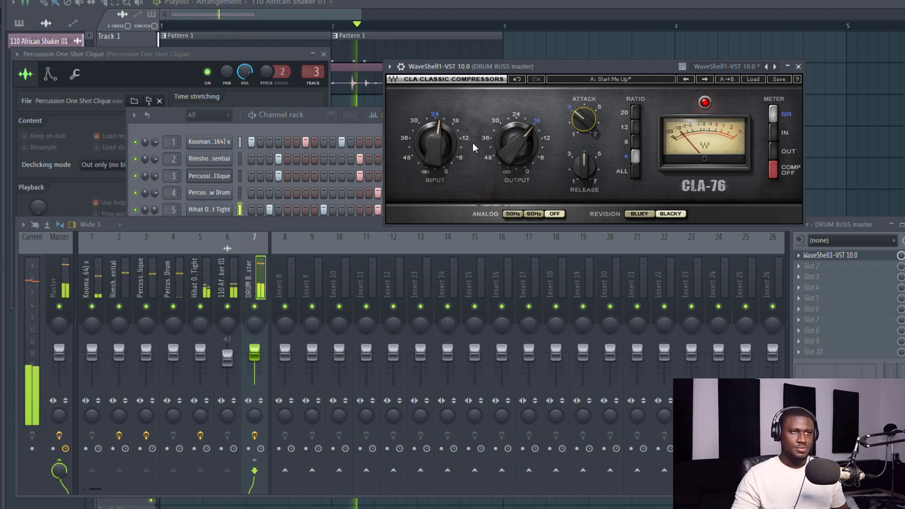
drag(434, 141, 434, 158)
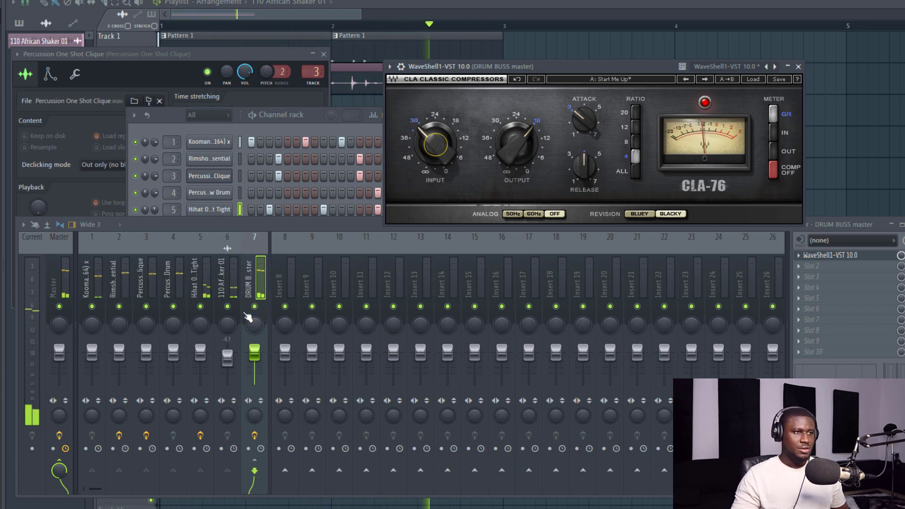
Step: Lower the percussion low drum's mixer fader to -4.6 dB and the African shaker's to -5.9 dB during playback, and close the compressor
click(170, 272)
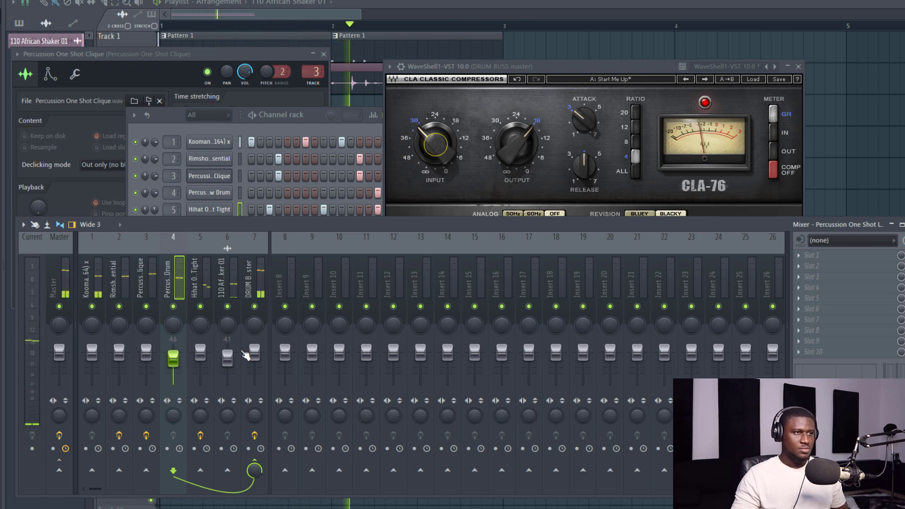
click(229, 278)
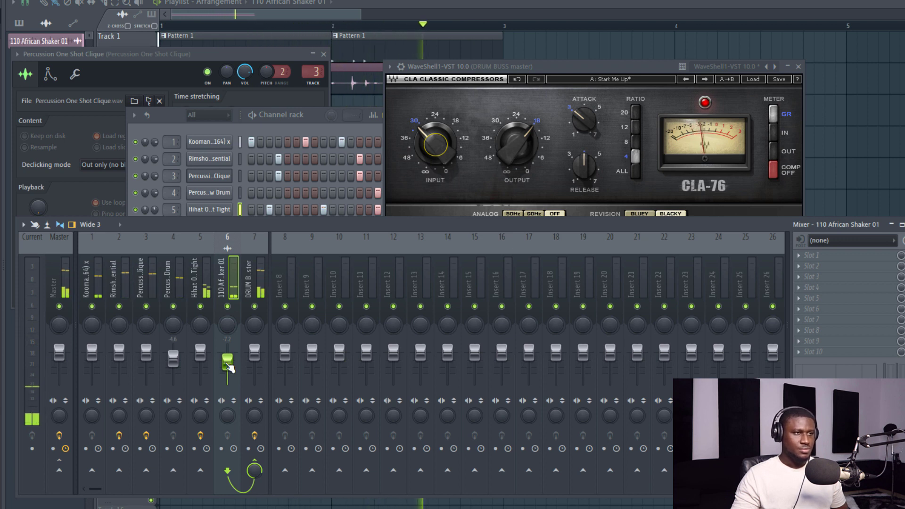
drag(227, 361, 227, 360)
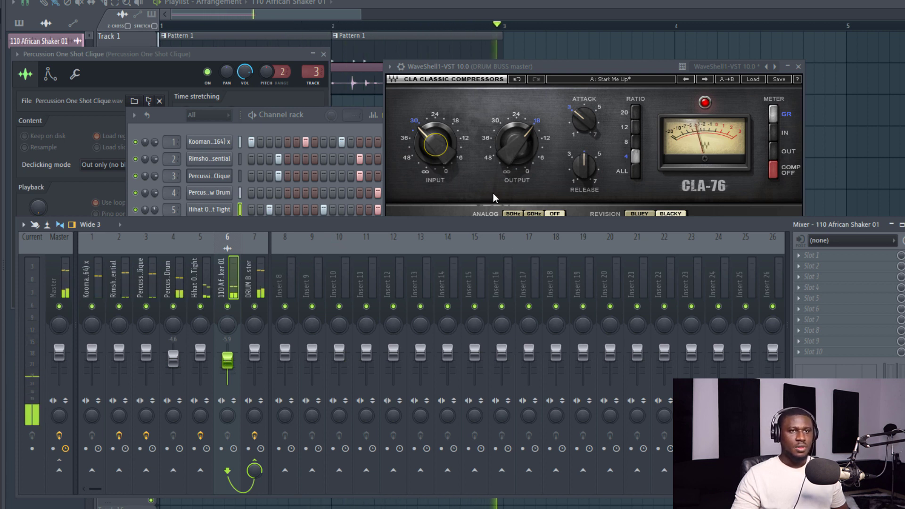
key(space)
click(798, 67)
Step: Add the looperman lofi-keys loop to playlist track 3 across the first two bars and play it with the beat
click(332, 15)
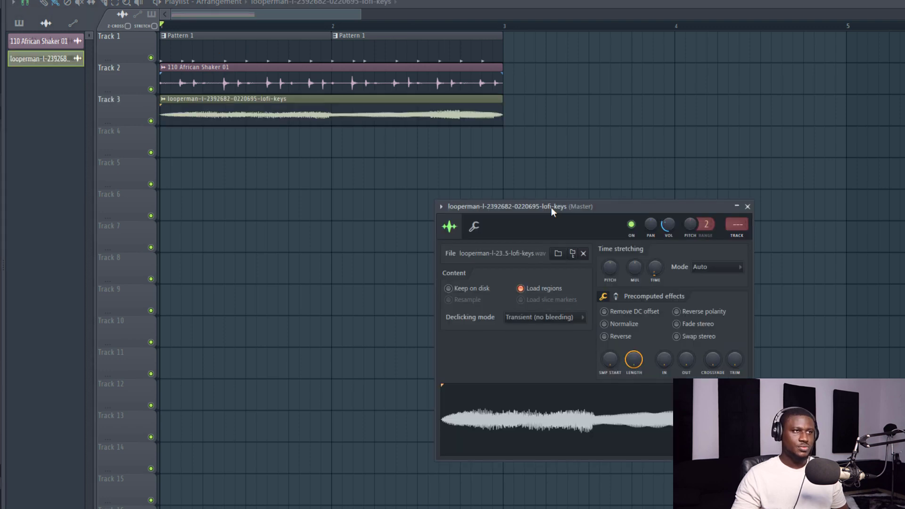
key(space)
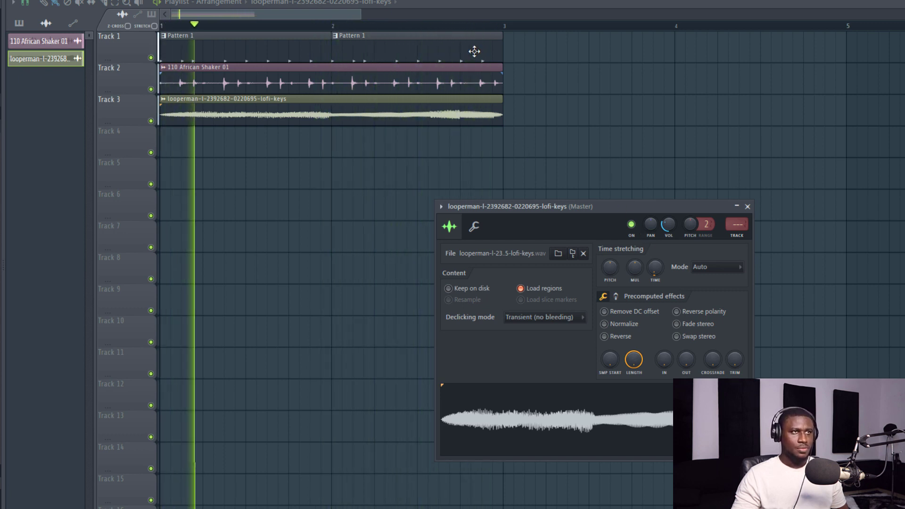
key(space)
Step: Raise the channel rack's swing amount while the beat plays, and close the open windows
key(F6)
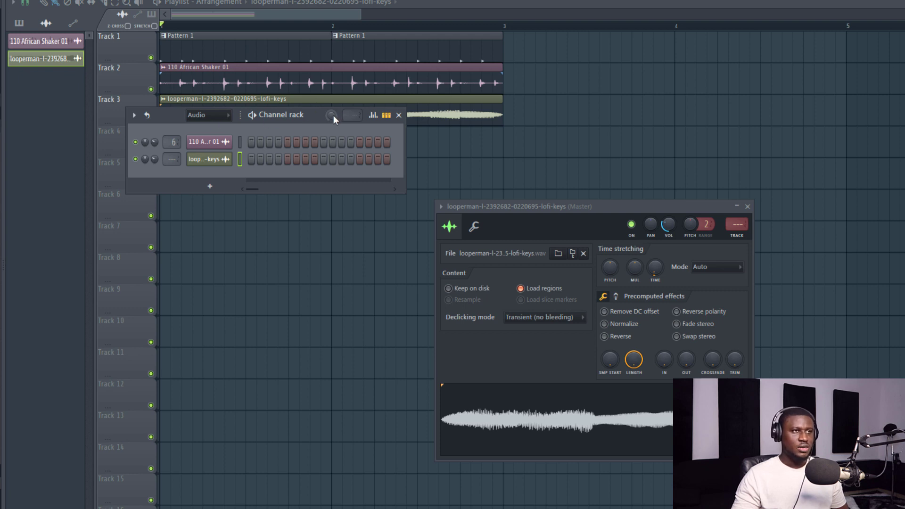
key(space)
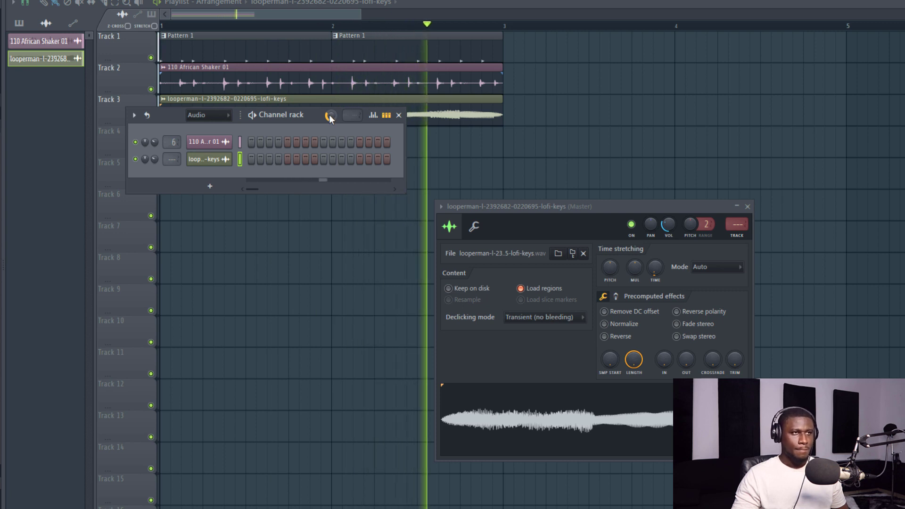
key(space)
key(F12)
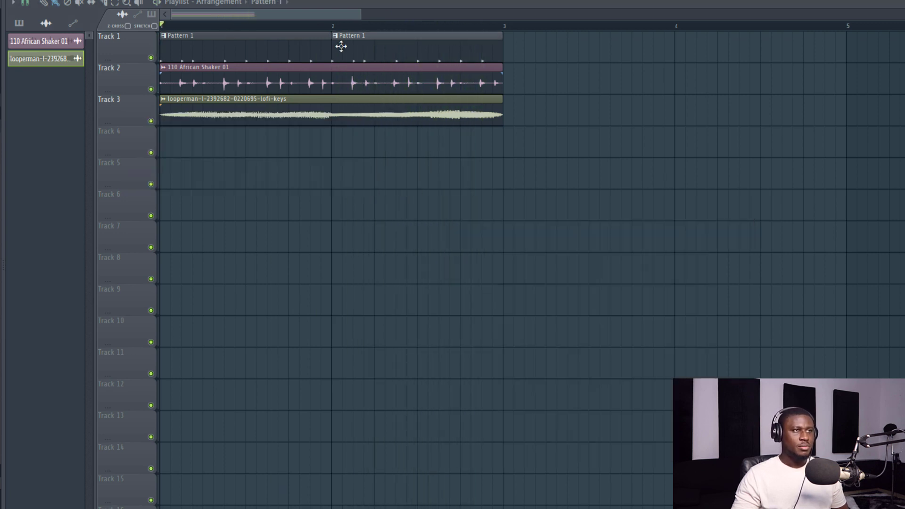
Step: Make the second Pattern 1 clip unique as Pattern 2, and add hits on steps 2 and 3 of its first channel
click(335, 36)
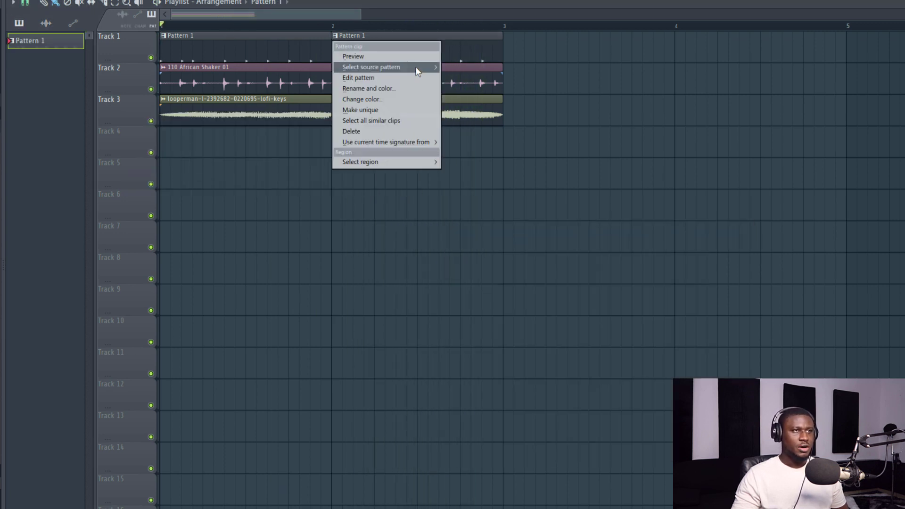
click(370, 110)
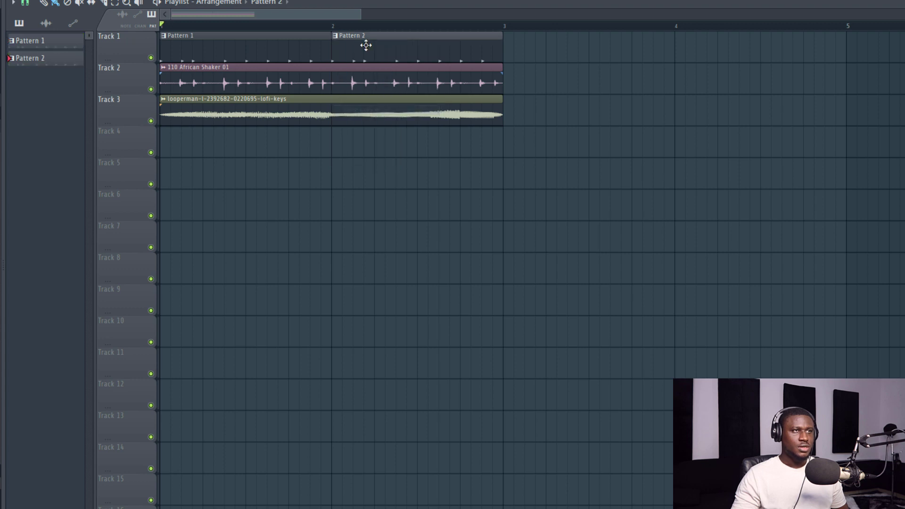
key(F6)
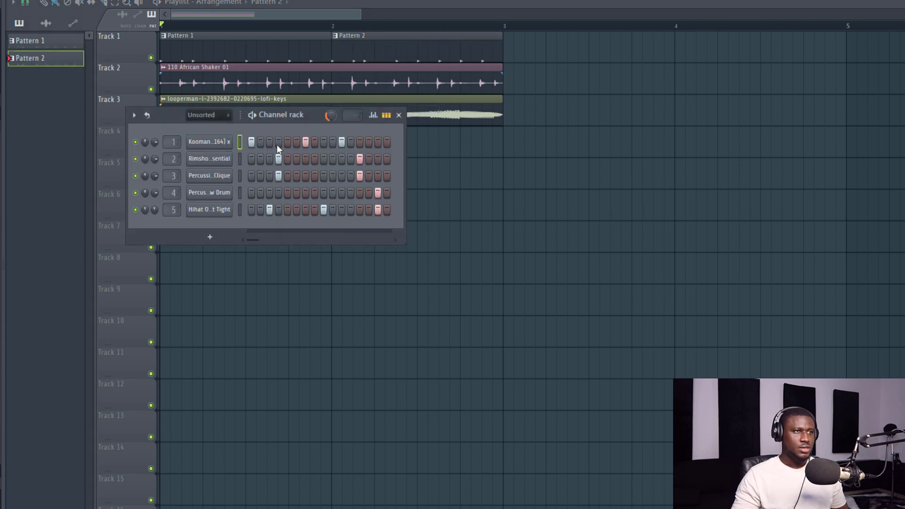
key(space)
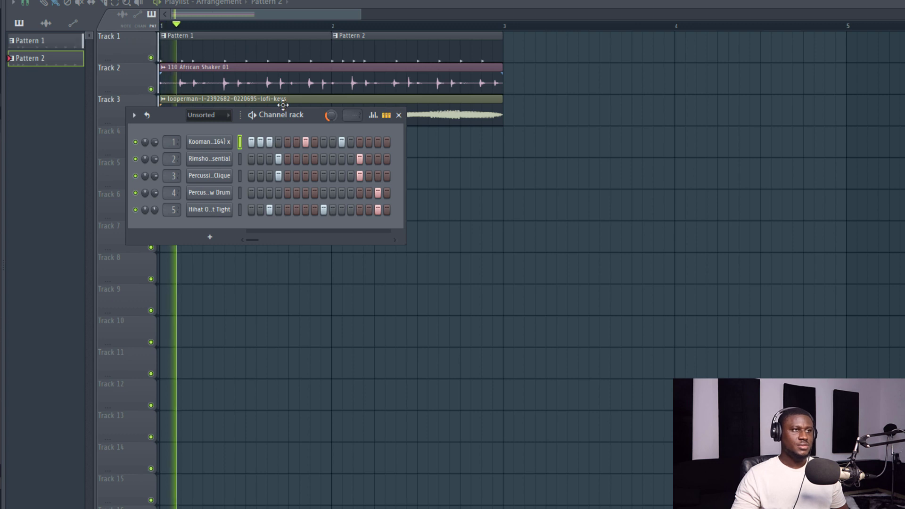
drag(284, 116, 513, 210)
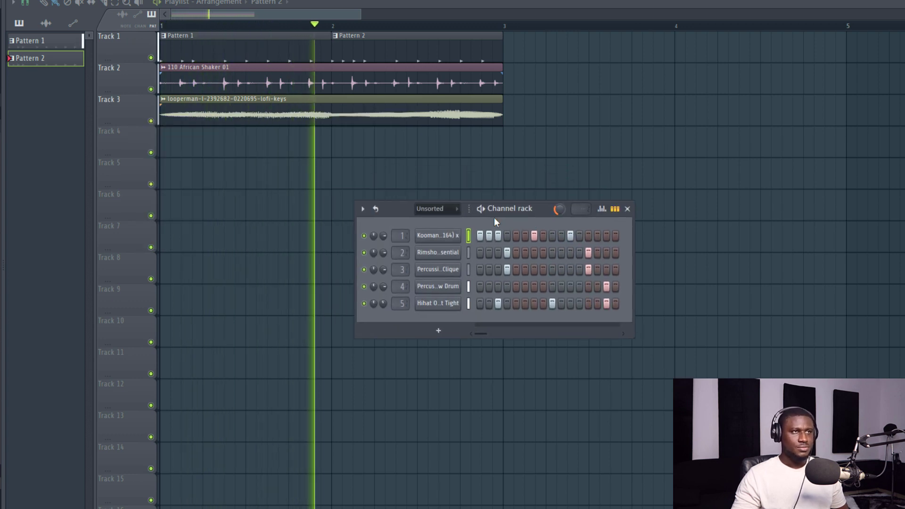